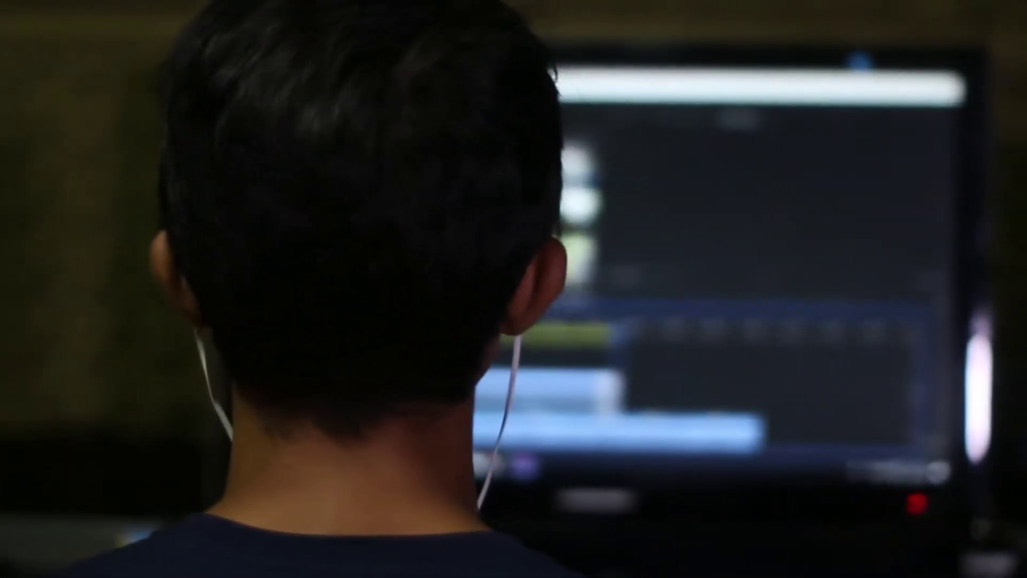
scroll(442, 214, up, 1)
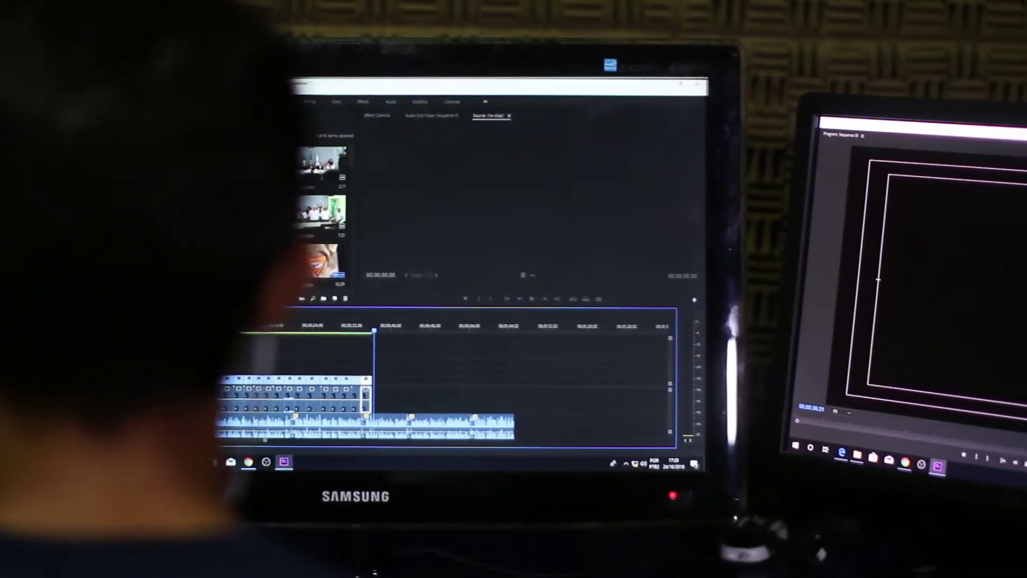
scroll(321, 214, down, 2)
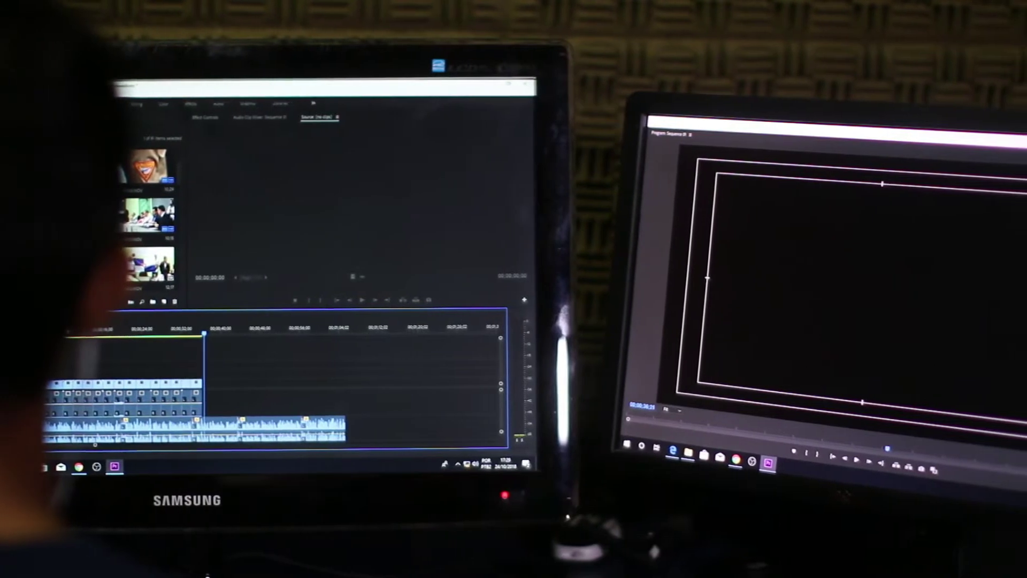
click(65, 328)
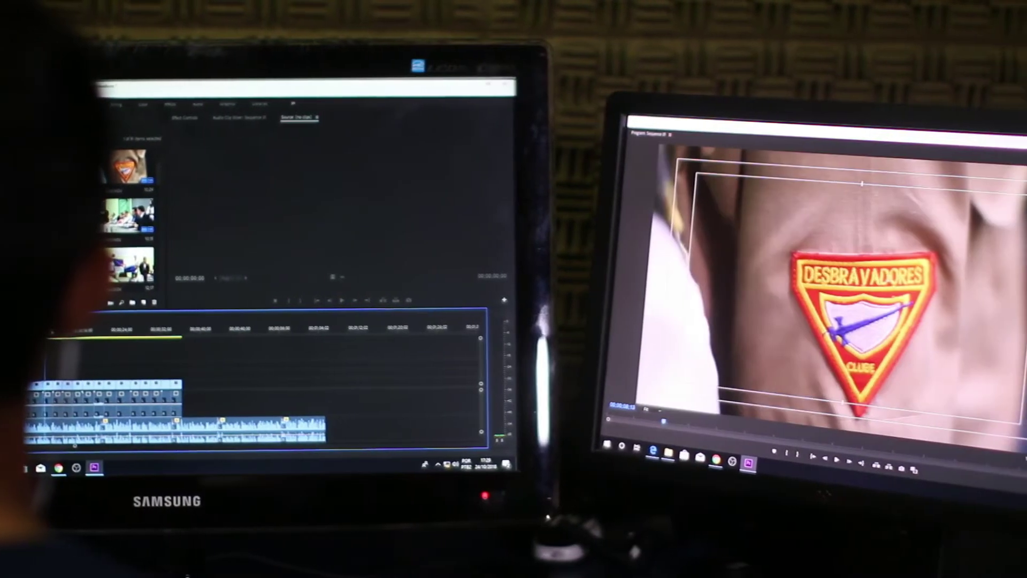
scroll(147, 214, down, 1)
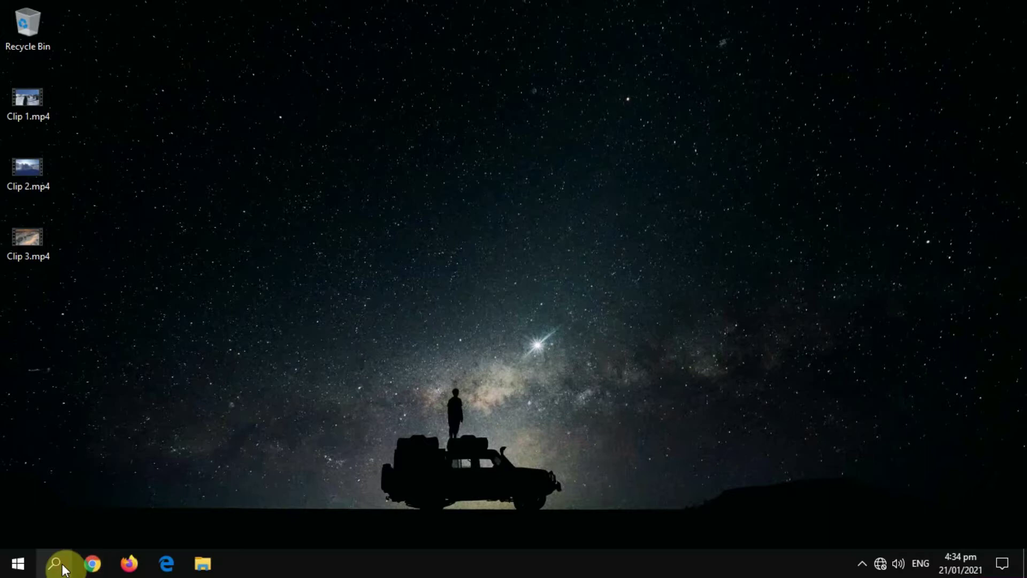
Find and launch the Photos app, and open its Video Editor
click(58, 565)
text(PHOTOS)
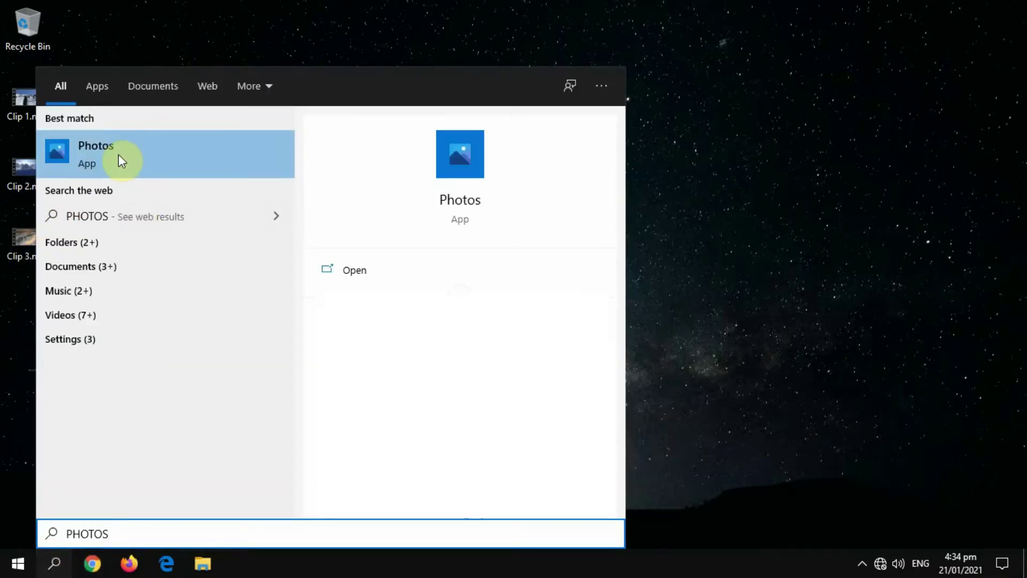
click(118, 155)
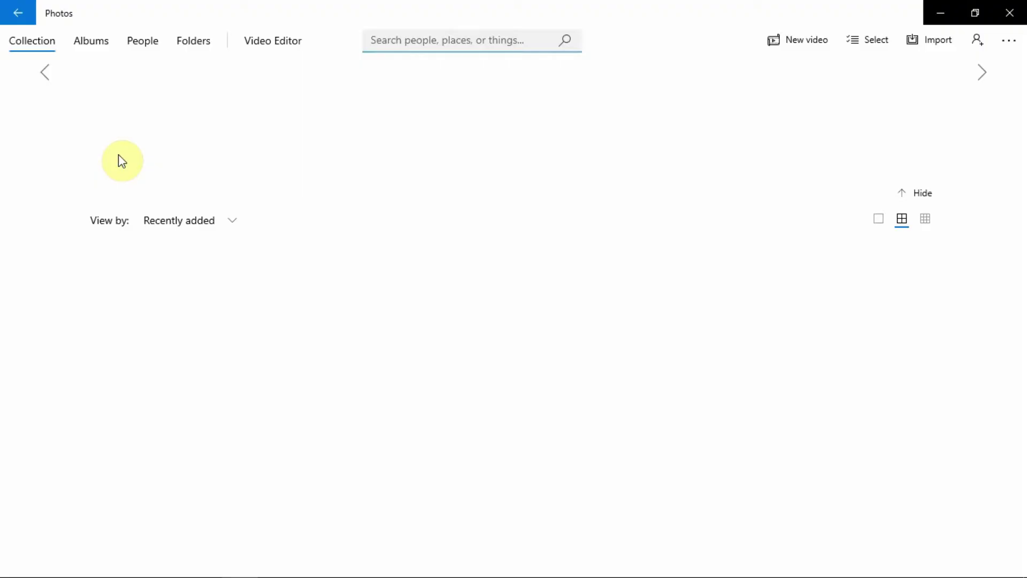
click(263, 48)
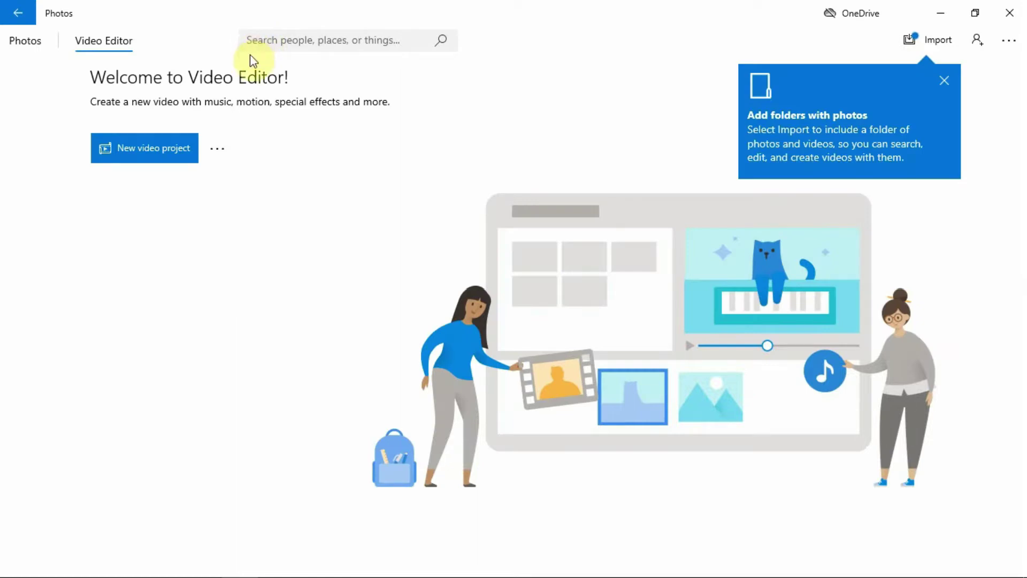
Create a new video project and name it "ski"
click(168, 147)
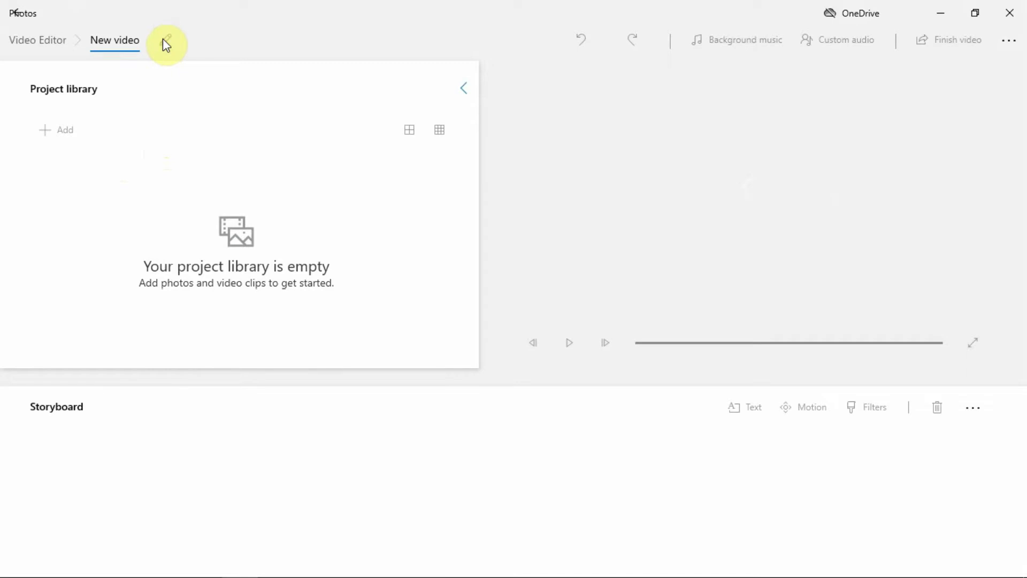
click(163, 40)
text(ski)
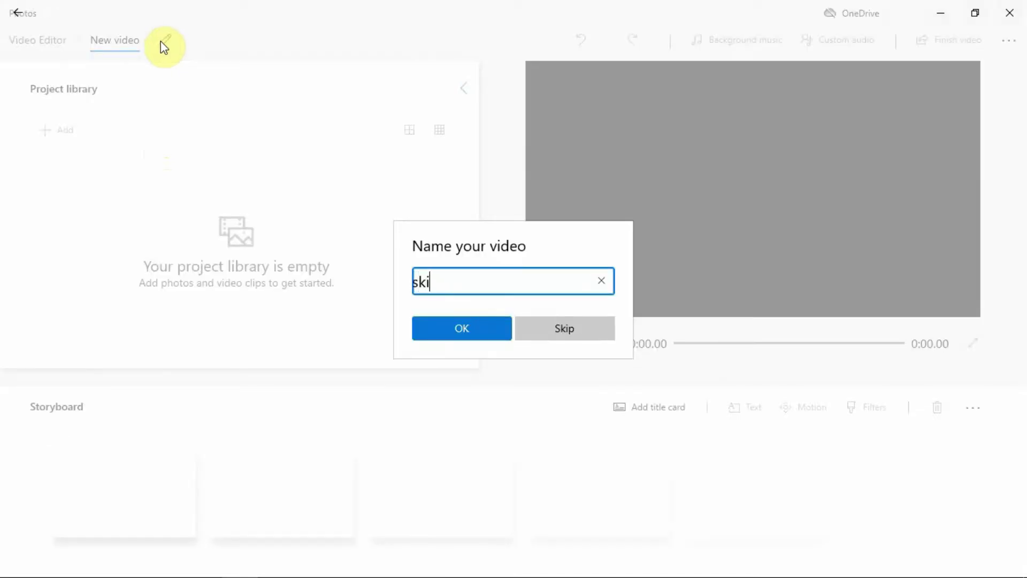
click(468, 327)
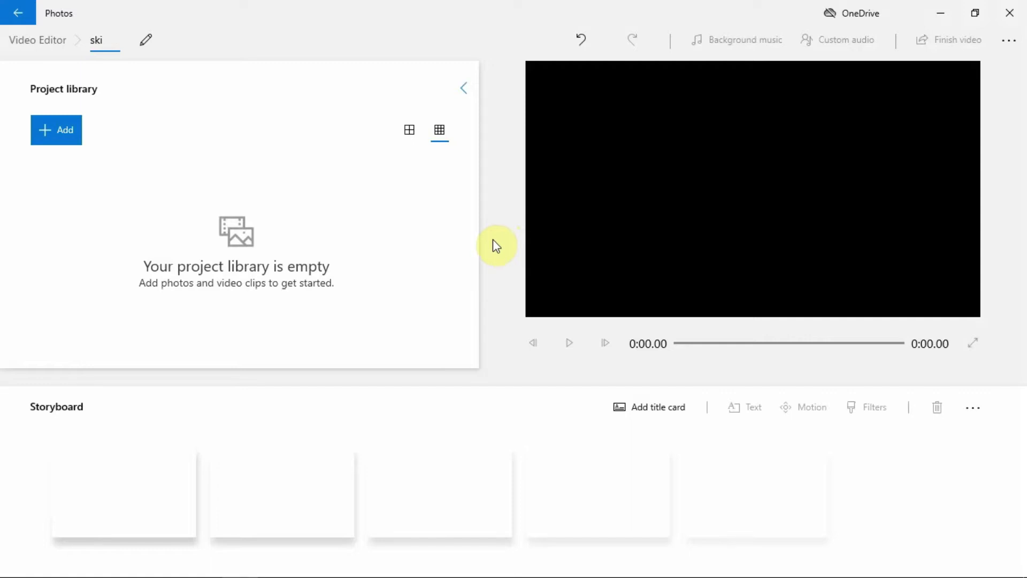
Import Clip 1.mp4, Clip 2.mp4 and Clip 3.mp4 from this PC's Desktop and place all three in the storyboard
click(48, 137)
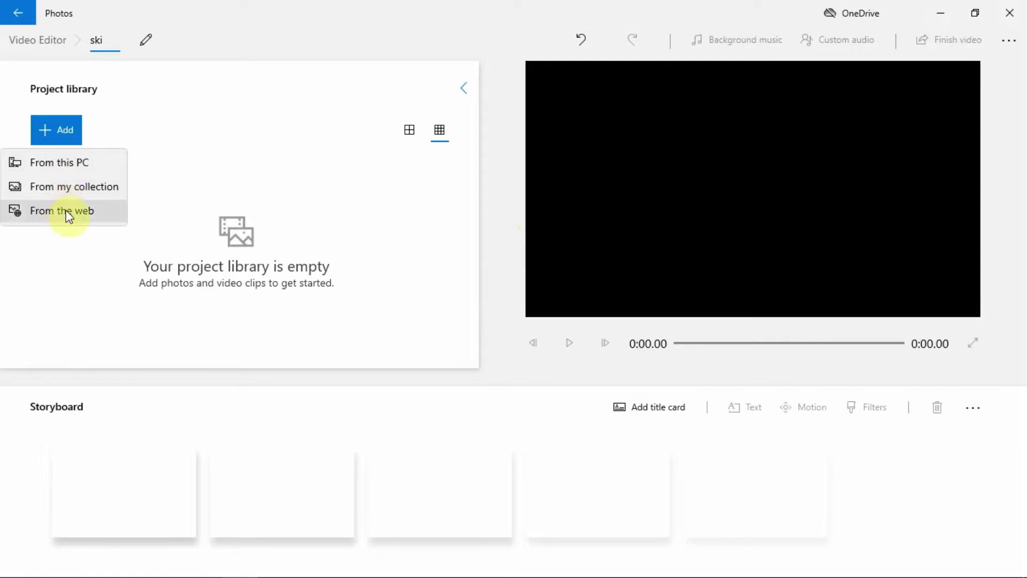
click(66, 163)
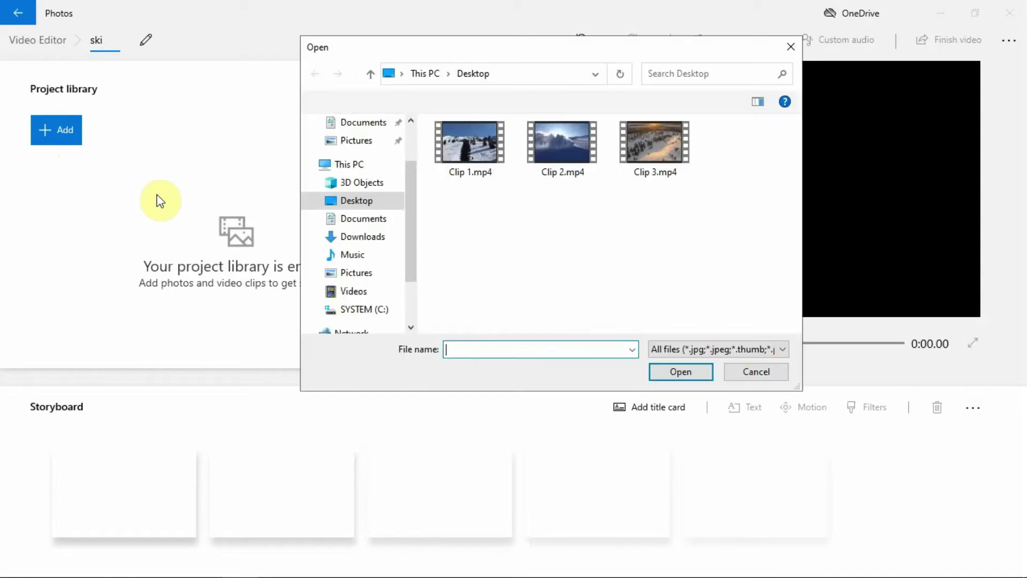
click(452, 158)
ctrl+click(593, 153)
ctrl+click(662, 153)
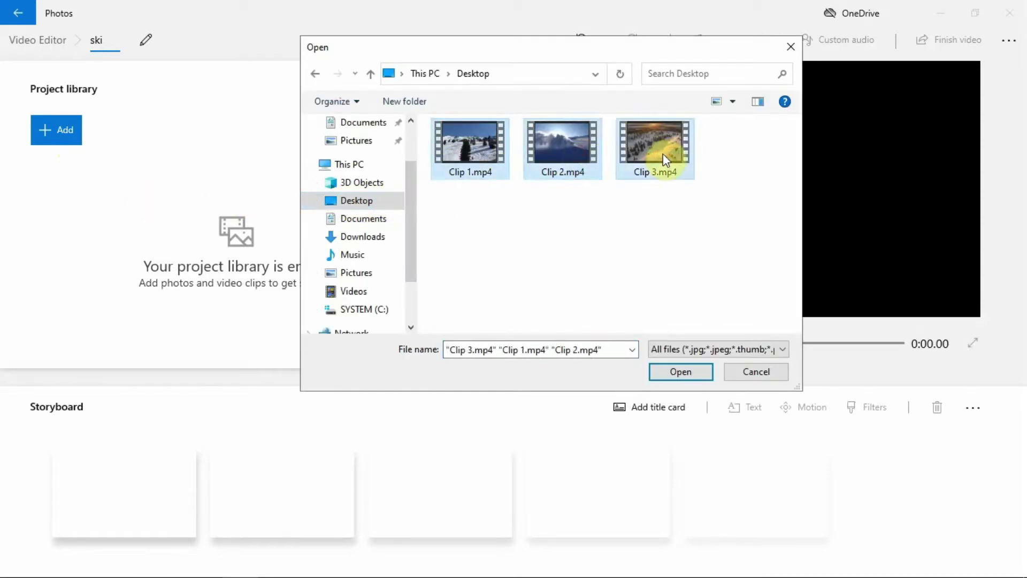
click(681, 372)
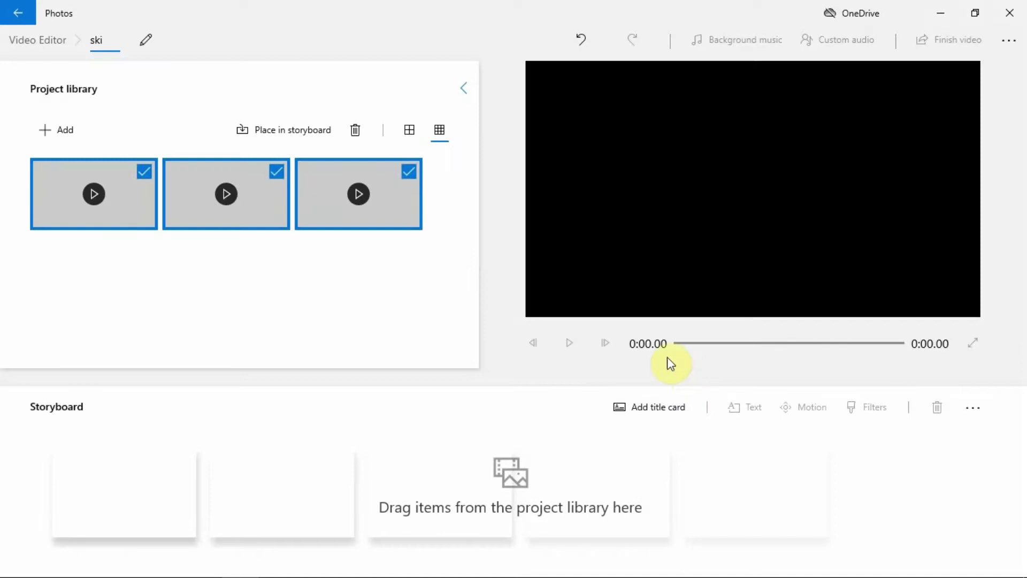
drag(119, 188, 143, 516)
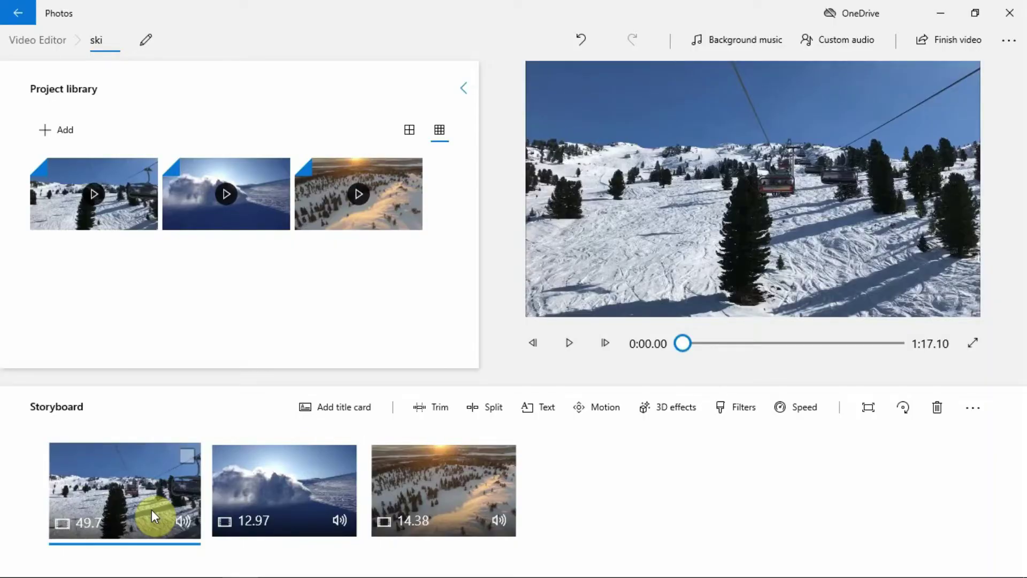
Add a title card before the first clip and set its duration to 3 seconds
click(360, 406)
click(172, 484)
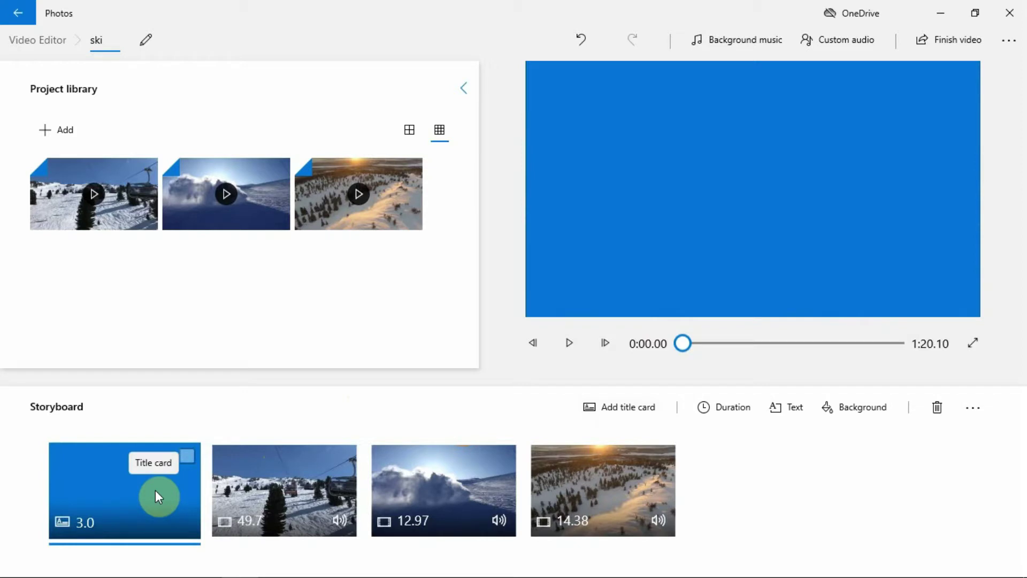
click(726, 415)
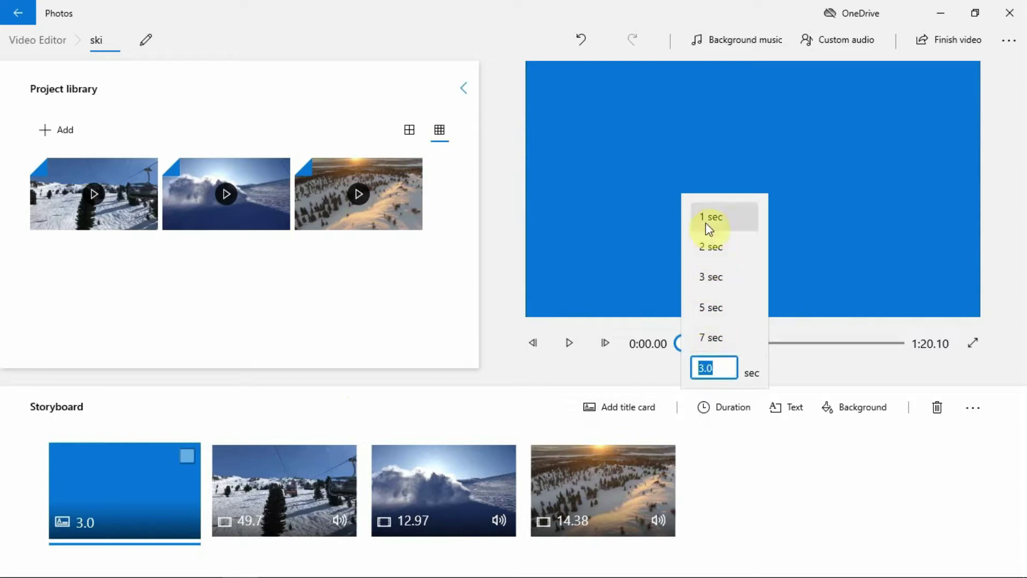
click(708, 284)
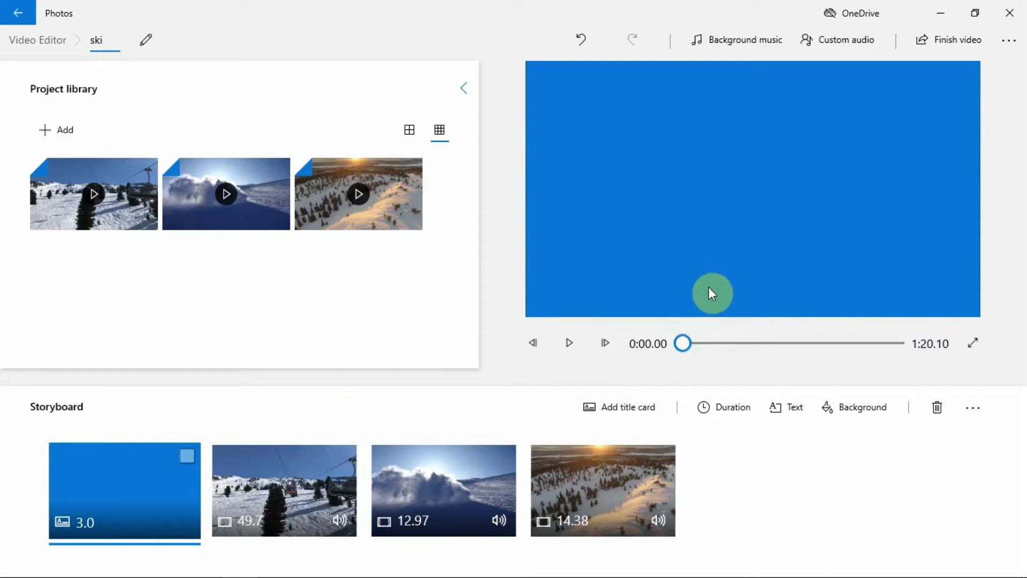
Add the text "SKI" to the title card in the Adventure animated style
click(777, 406)
click(867, 96)
key(BackSpace)
key(BackSpace)
key(BackSpace)
key(BackSpace)
key(BackSpace)
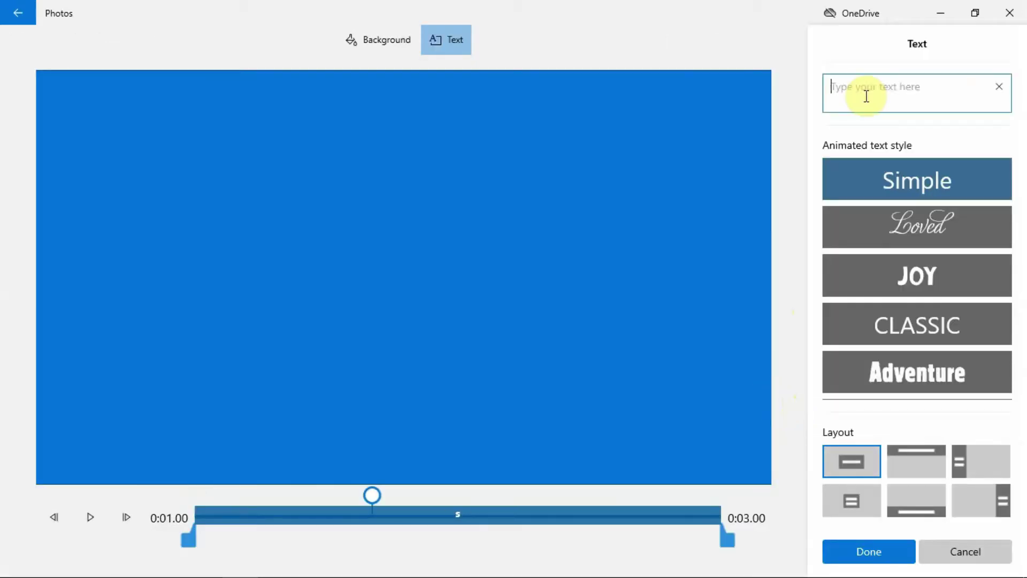
text(SKI)
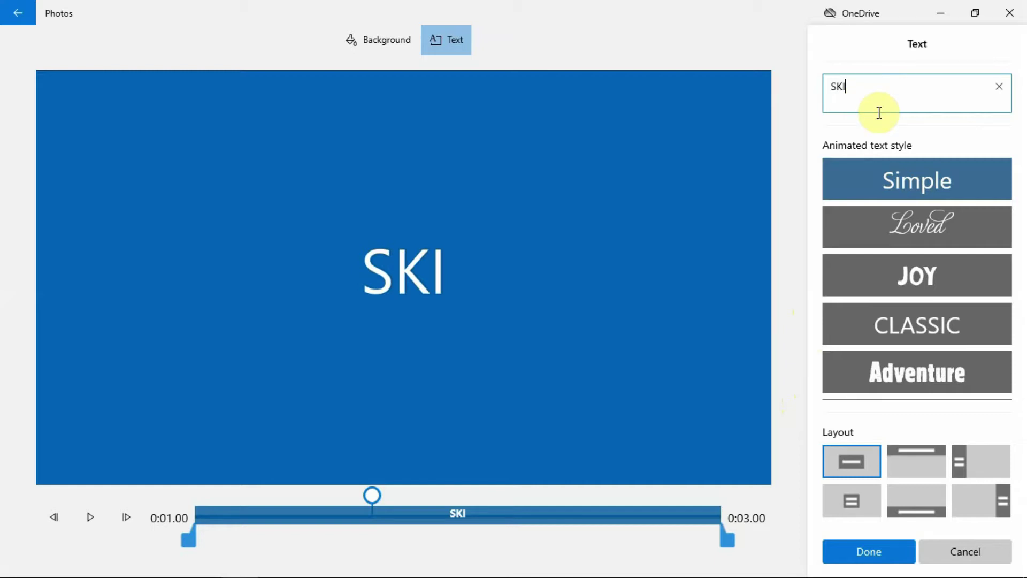
click(936, 375)
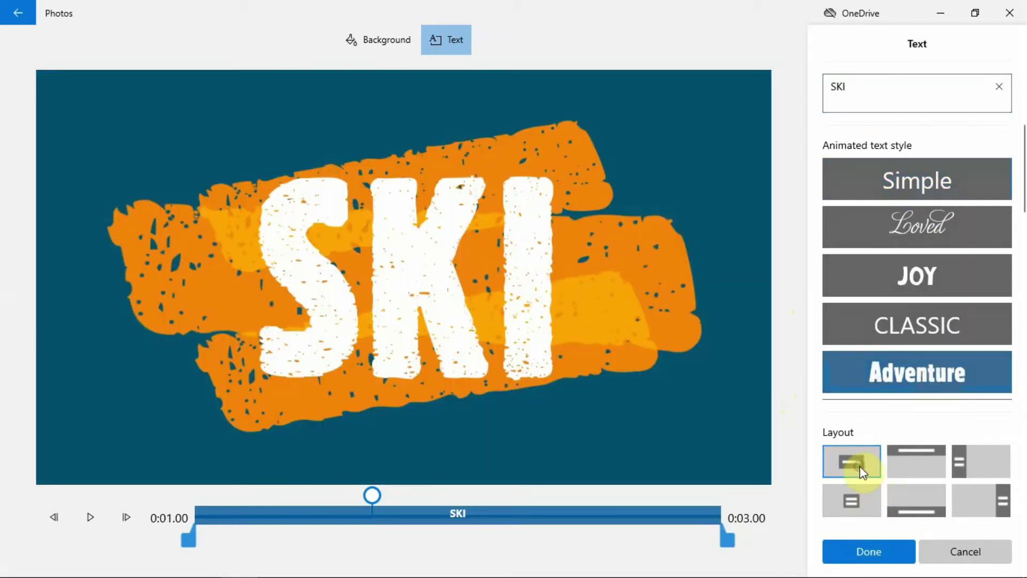
click(869, 555)
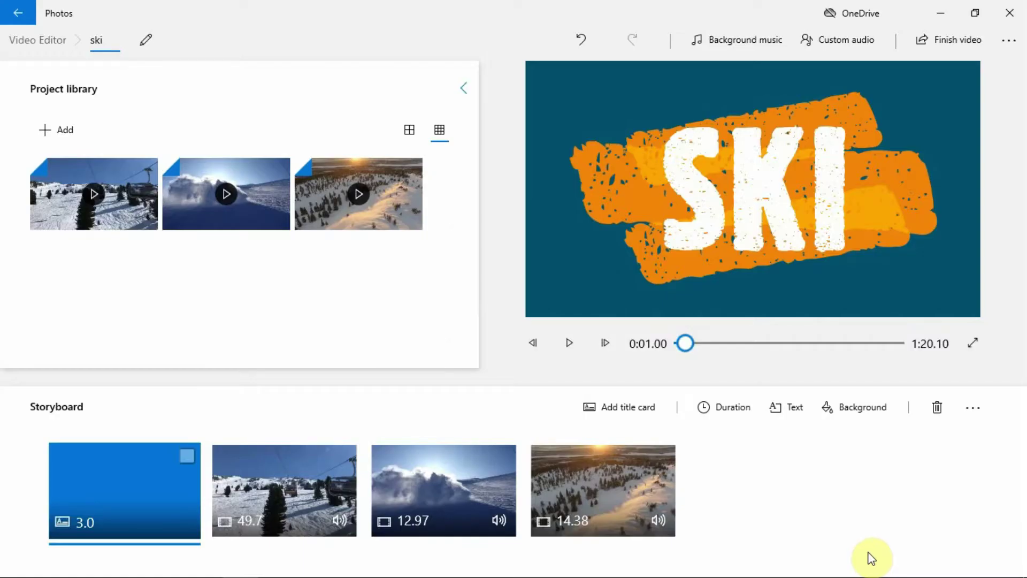
Give the title card's background a custom, slightly lighter blue picked from the colour wheel
click(855, 420)
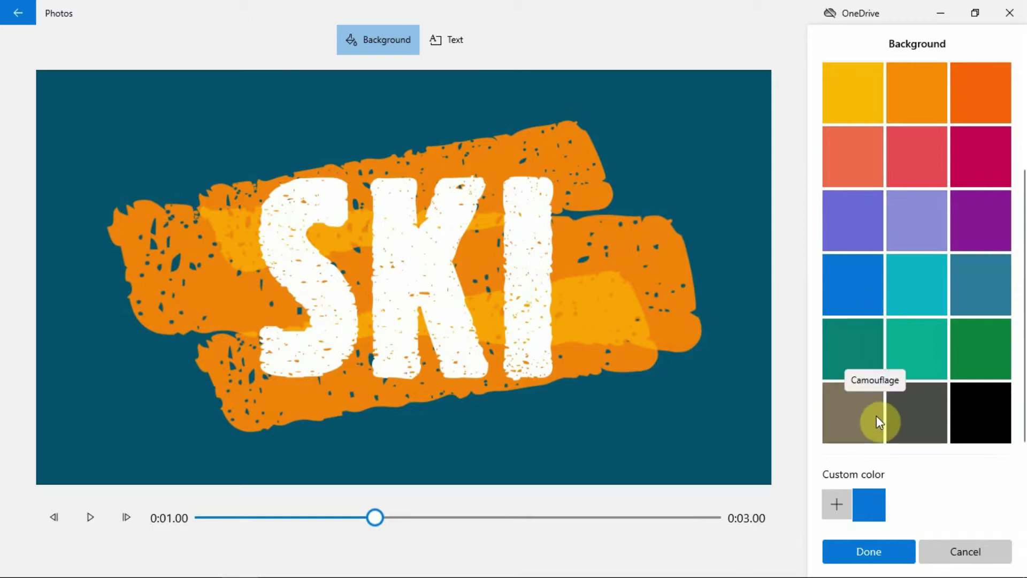
click(834, 509)
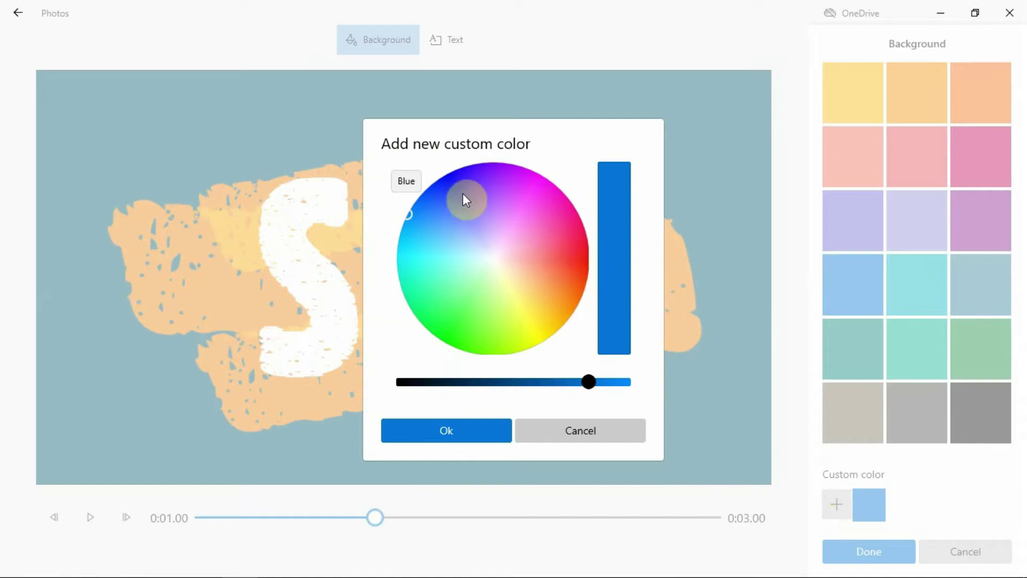
click(428, 213)
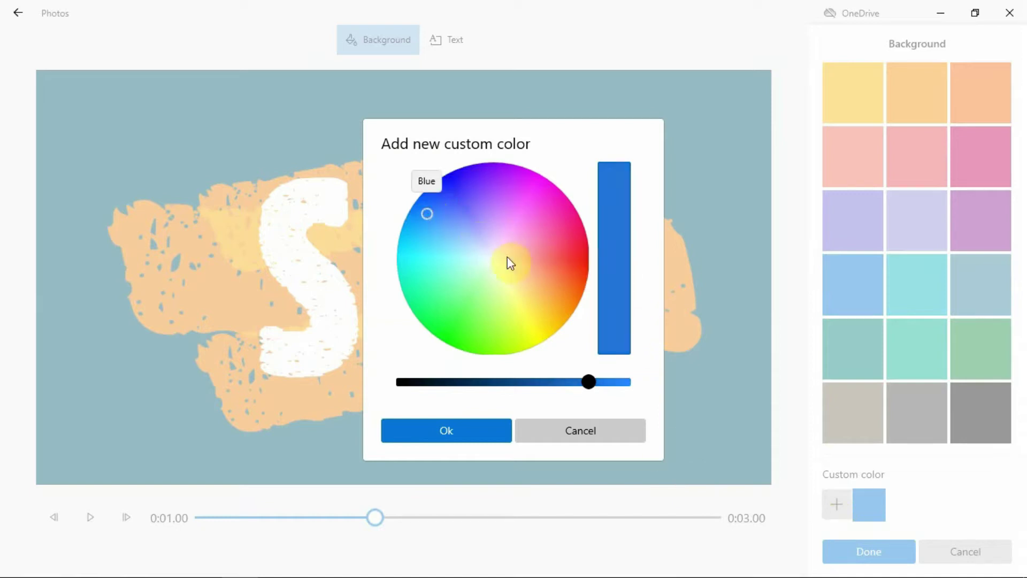
click(487, 429)
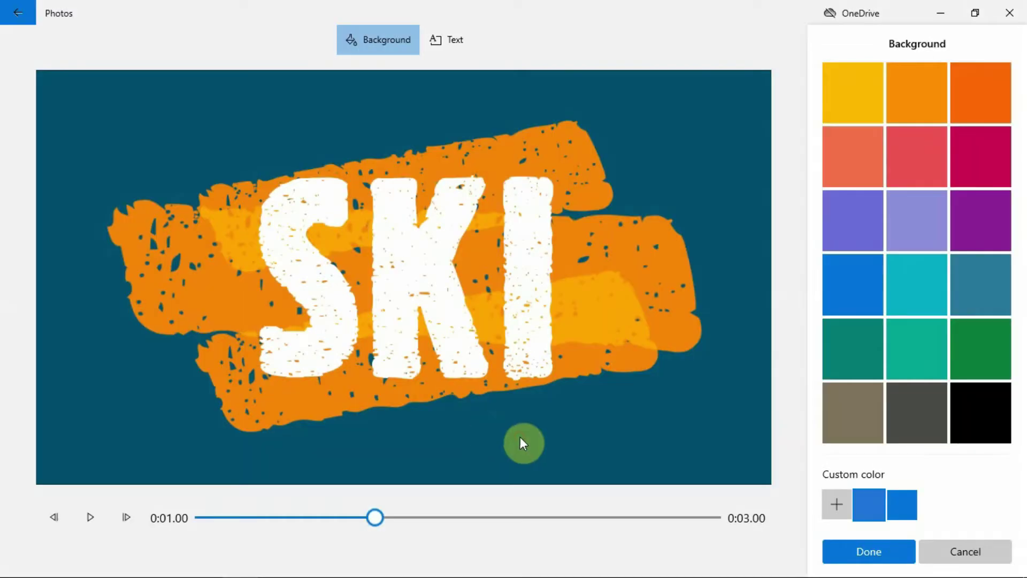
click(891, 548)
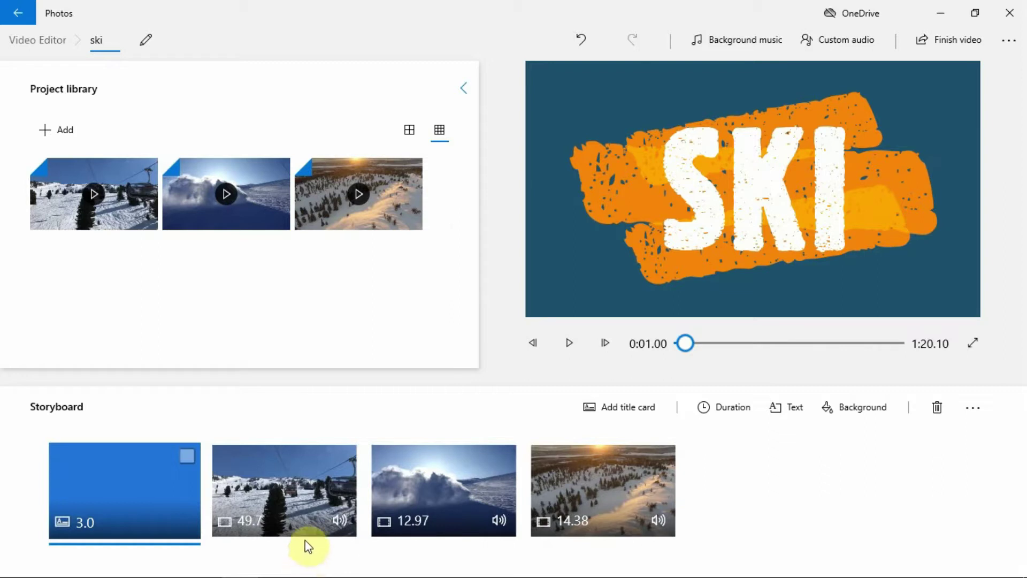
Trim the beginning of the chairlift clip after the title card so that it starts at about 0:39.23
click(306, 509)
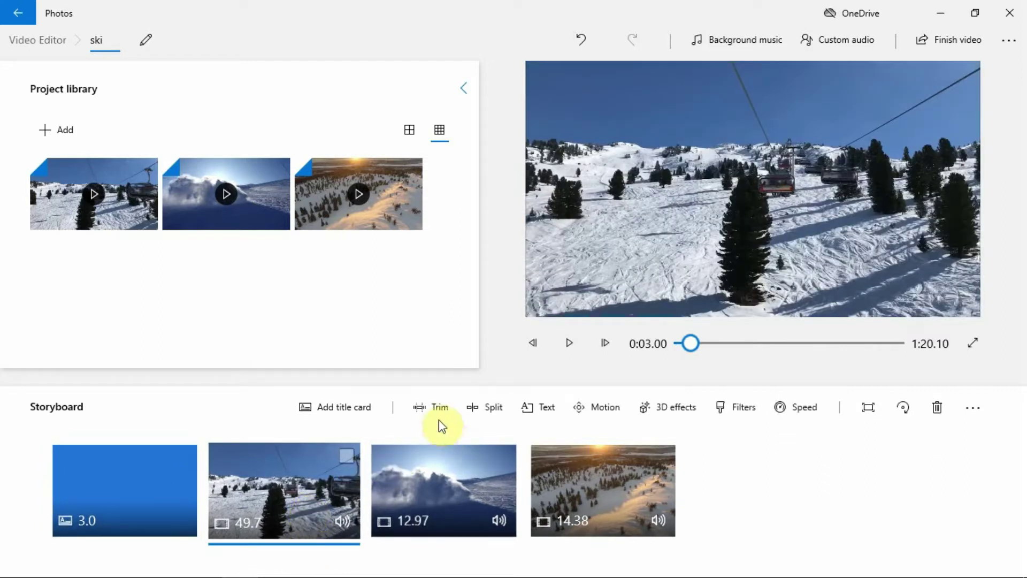
click(435, 407)
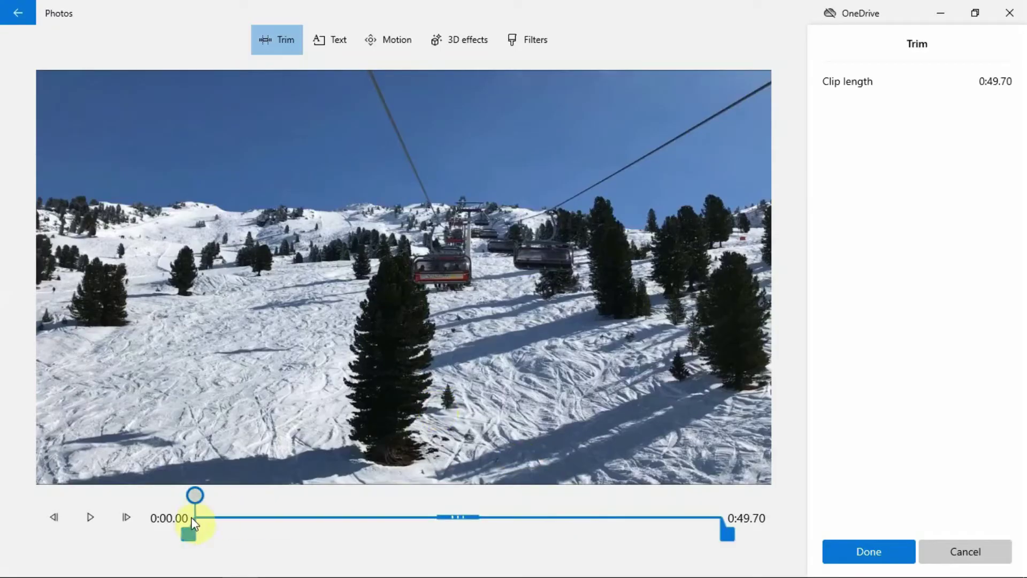
drag(193, 533, 591, 539)
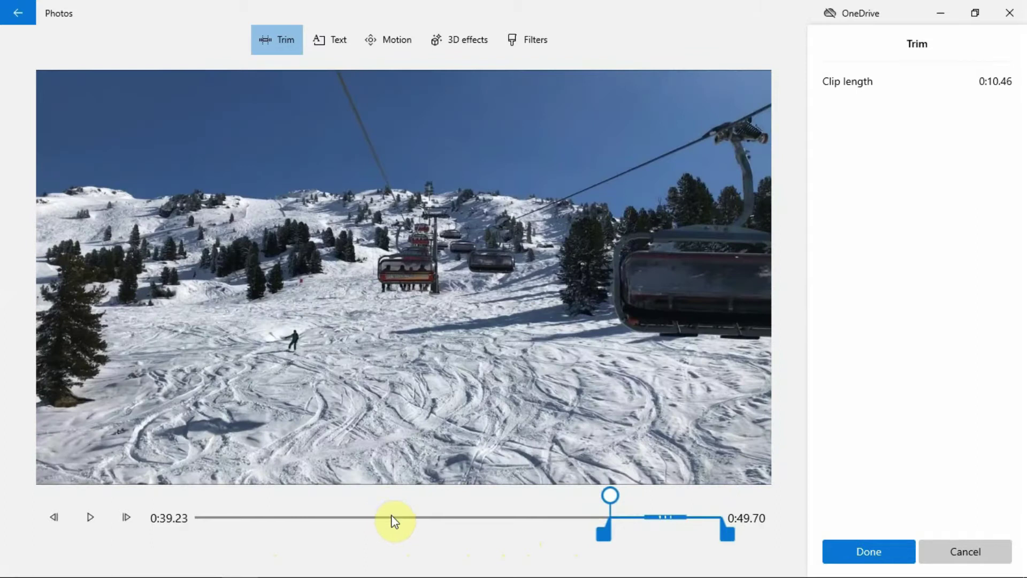
click(861, 560)
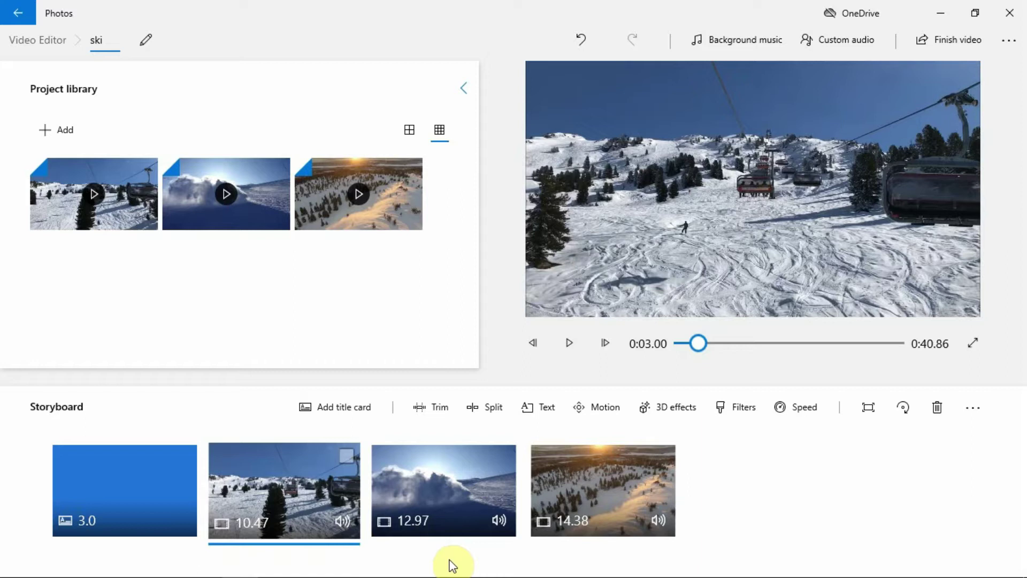
Split the second video clip at 0:12.00
click(476, 498)
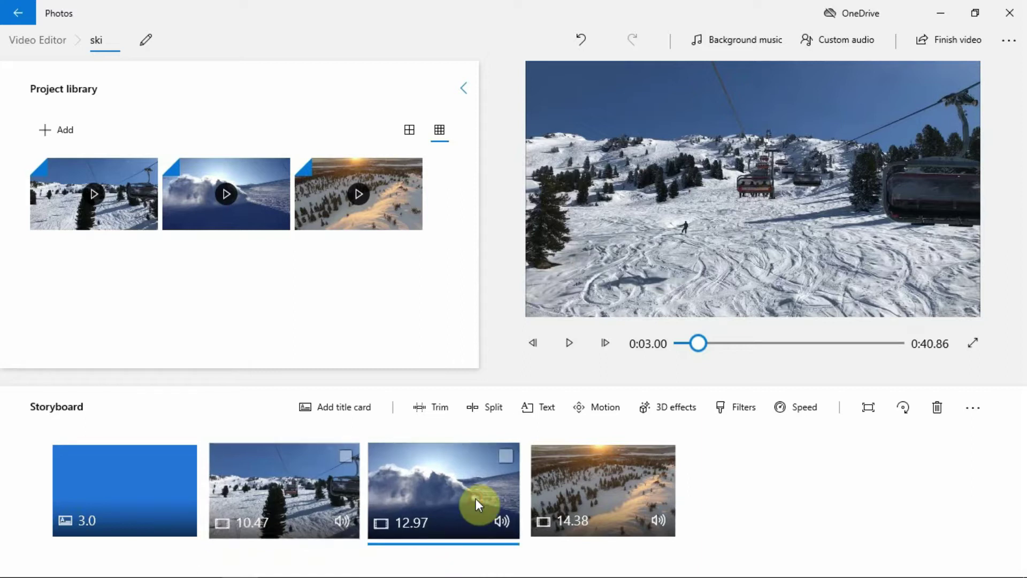
click(489, 405)
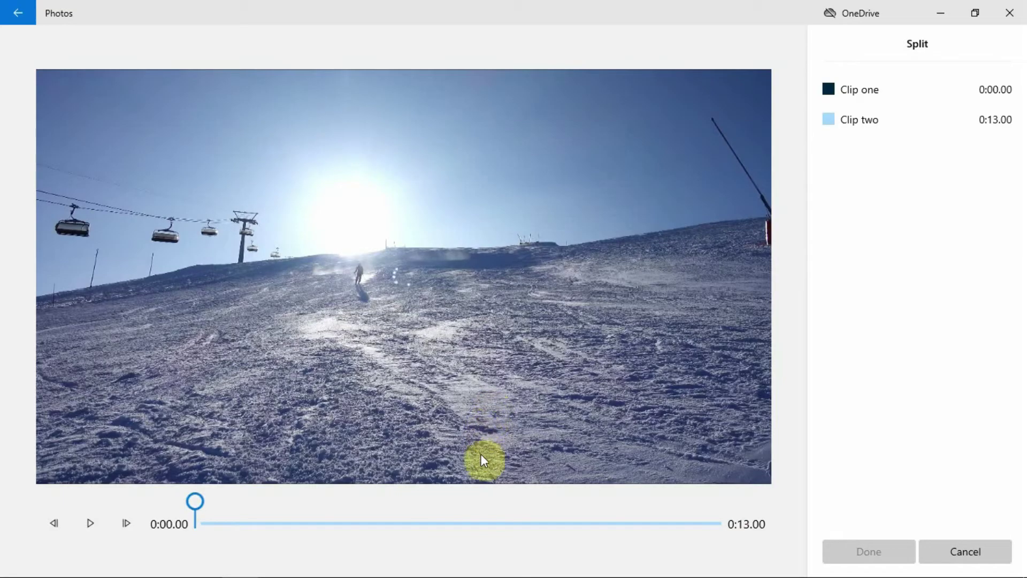
drag(234, 510, 671, 521)
drag(678, 519, 684, 524)
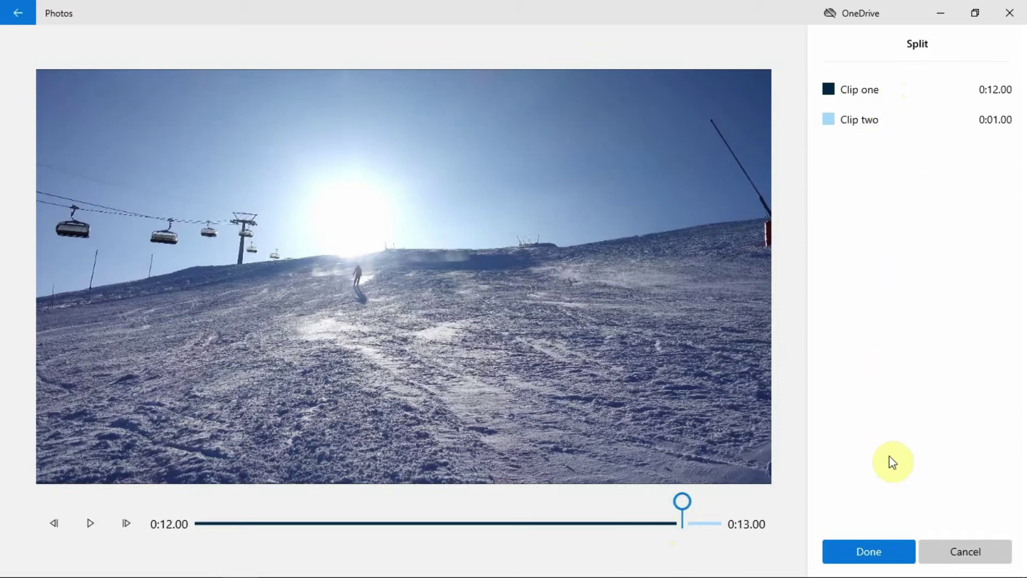
click(872, 554)
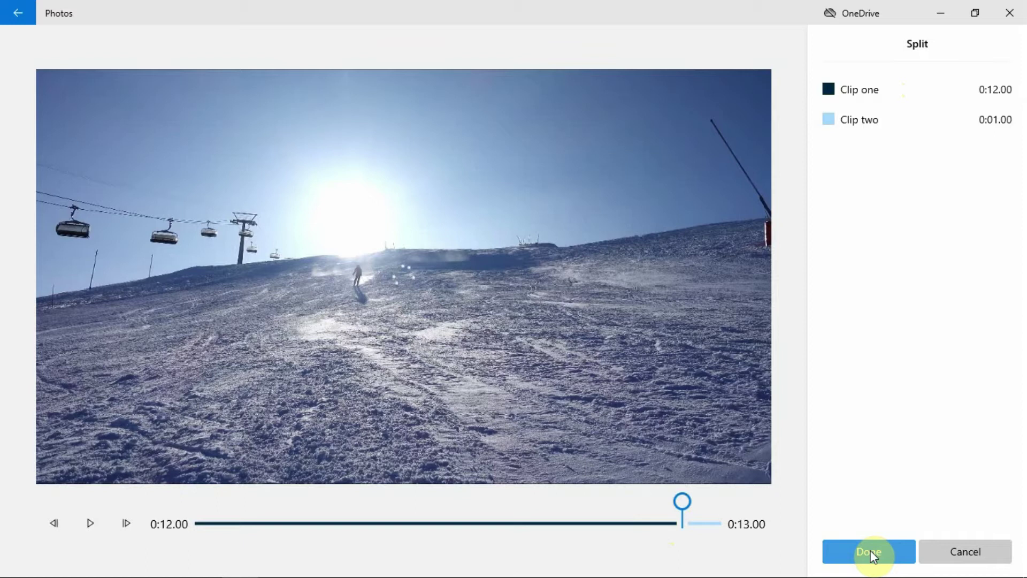
Apply the 0:12.00 split to the second video clip
click(871, 552)
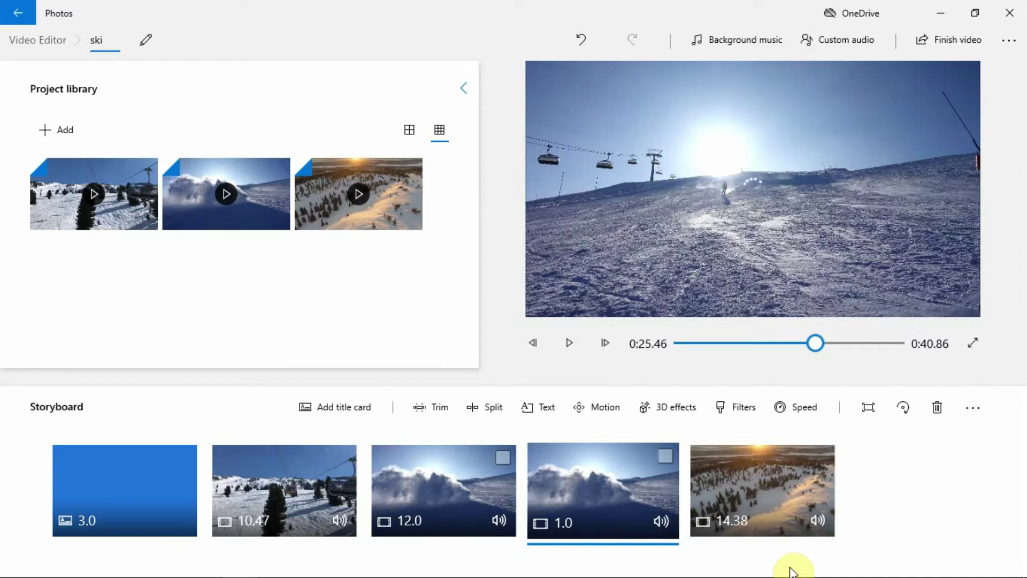
Add the text "SUBSCRIBE NOW!" to the last storyboard clip, starting at 0:12.90
click(770, 495)
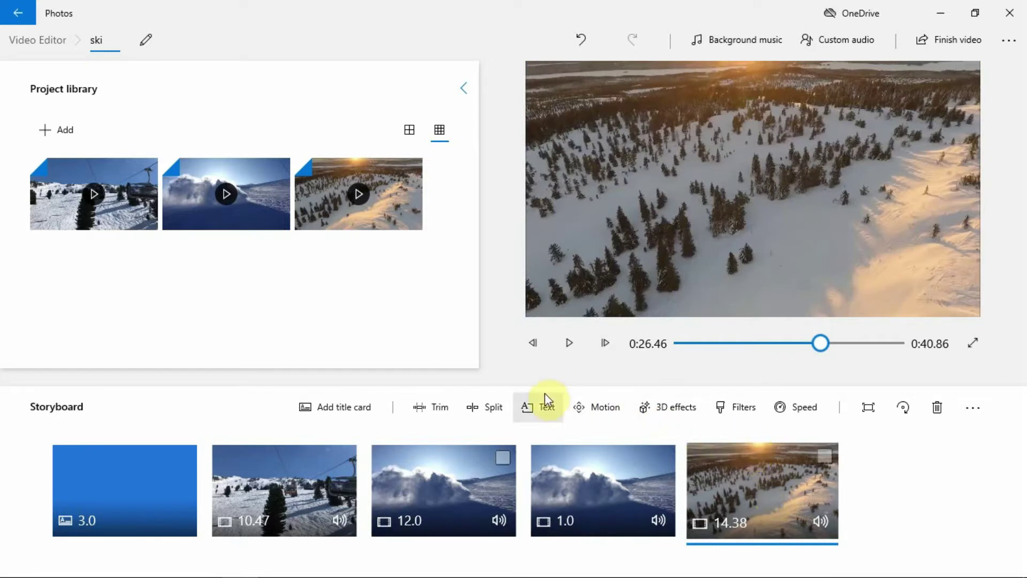
click(543, 407)
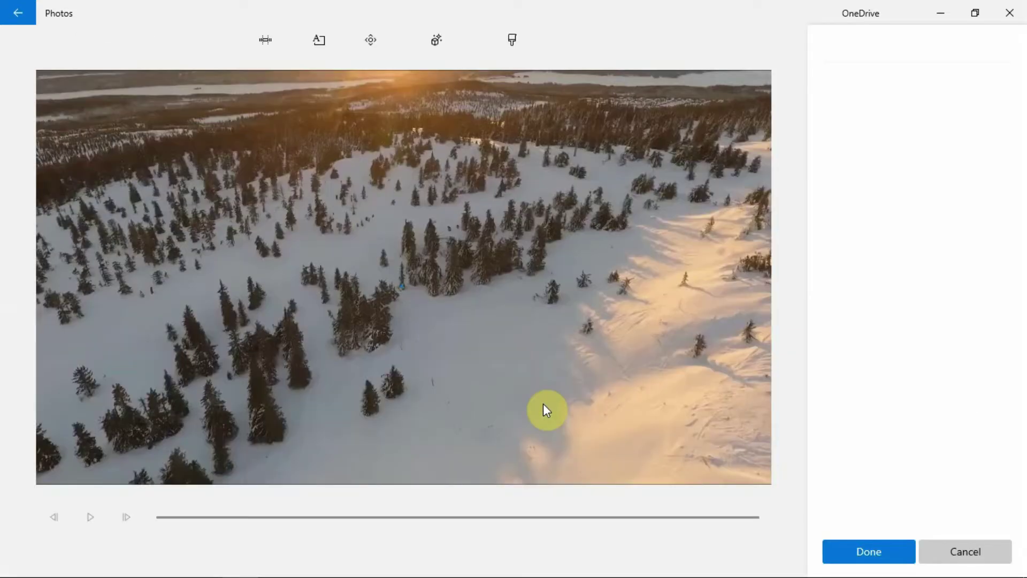
drag(195, 496, 667, 530)
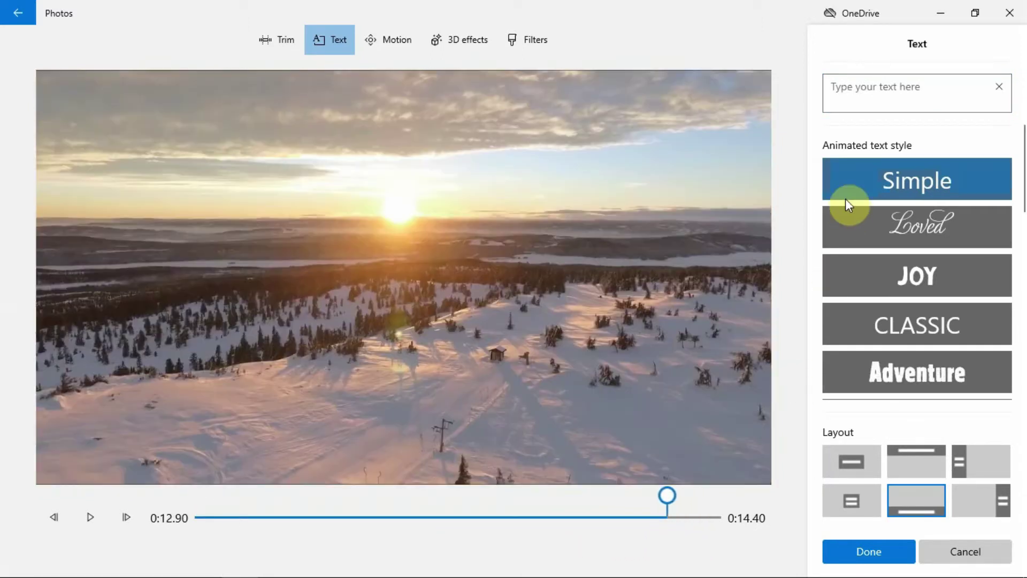
click(854, 86)
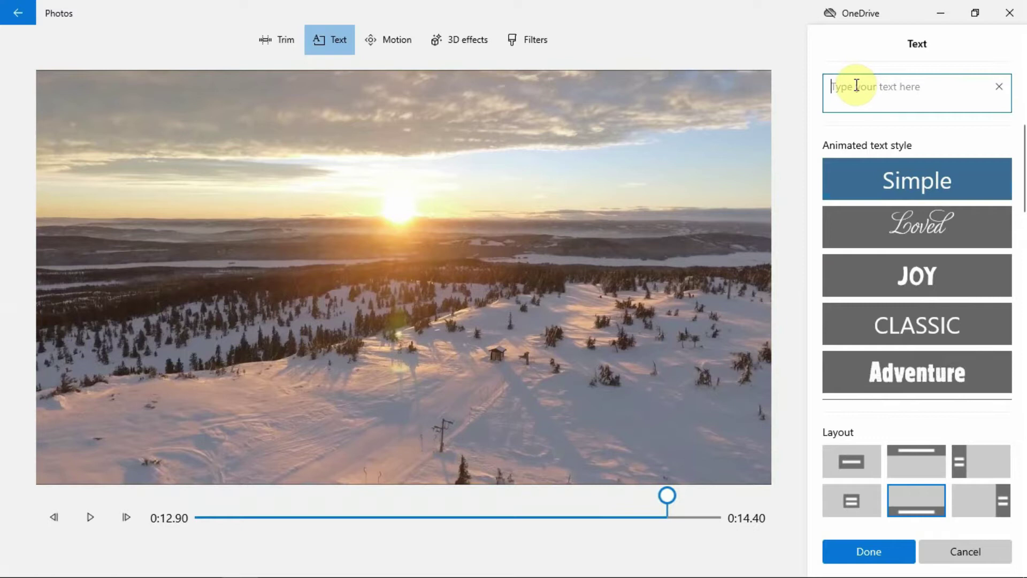
text(SUBS)
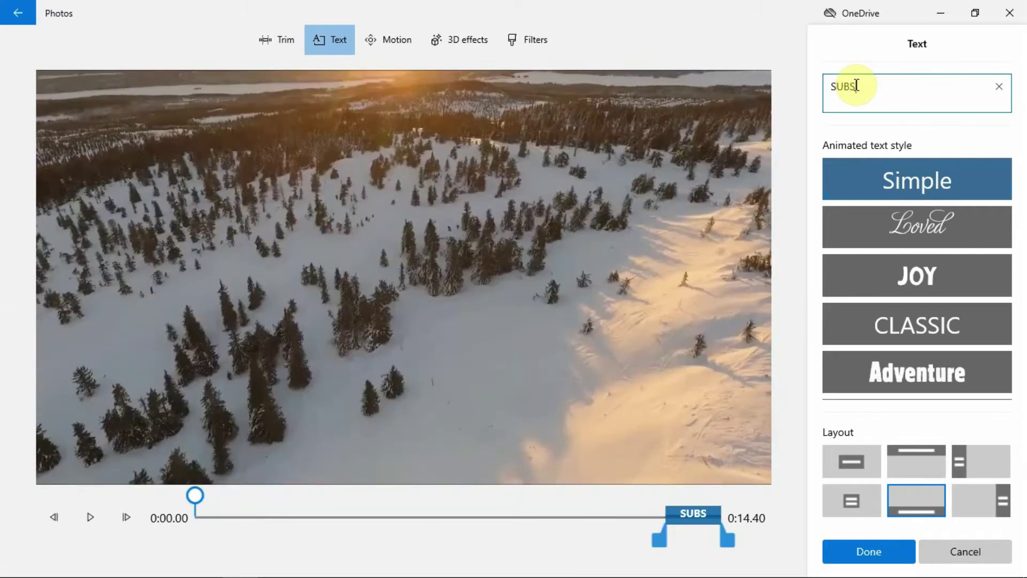
text(CRIBE NOW!)
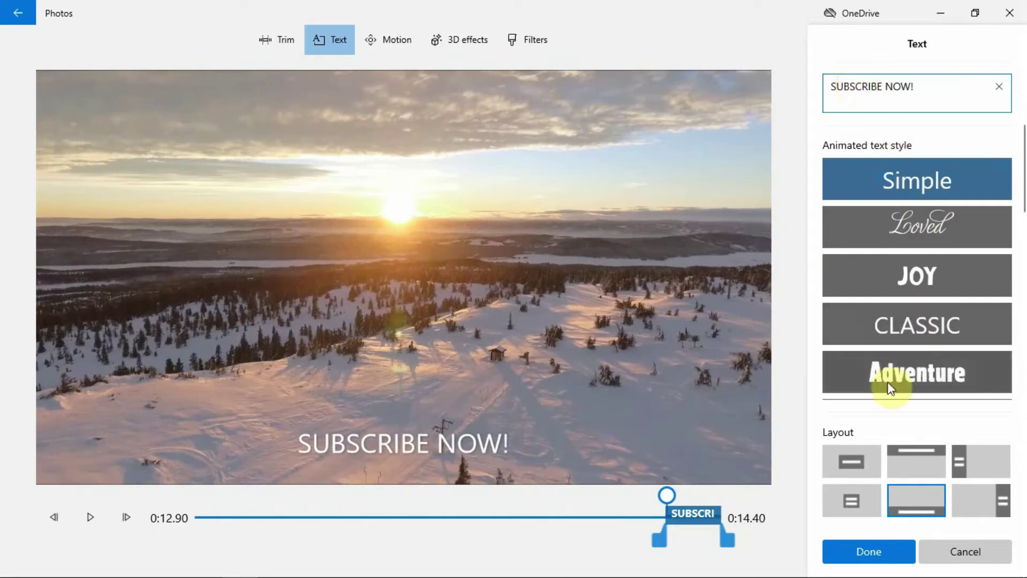
Give the "SUBSCRIBE NOW!" text the Boom style with the lower-edge layout, and lengthen its display by starting it slightly earlier
scroll(921, 212, down, 3)
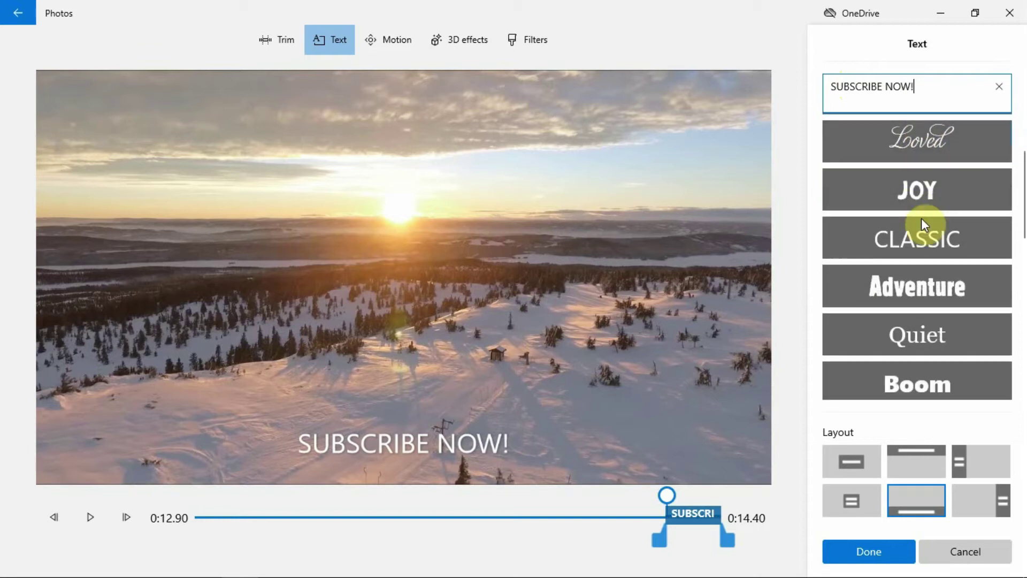
scroll(928, 256, down, 1)
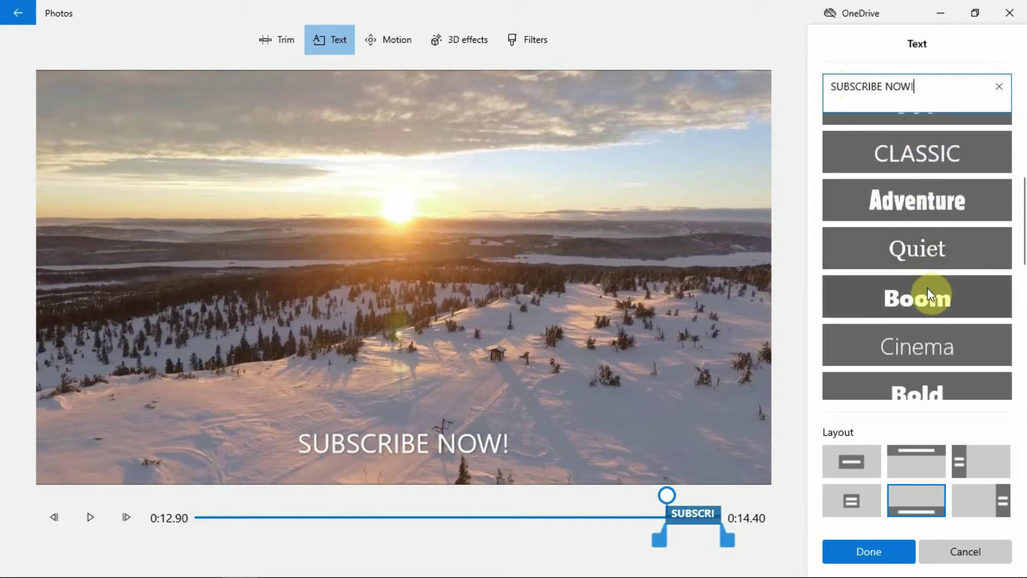
click(929, 295)
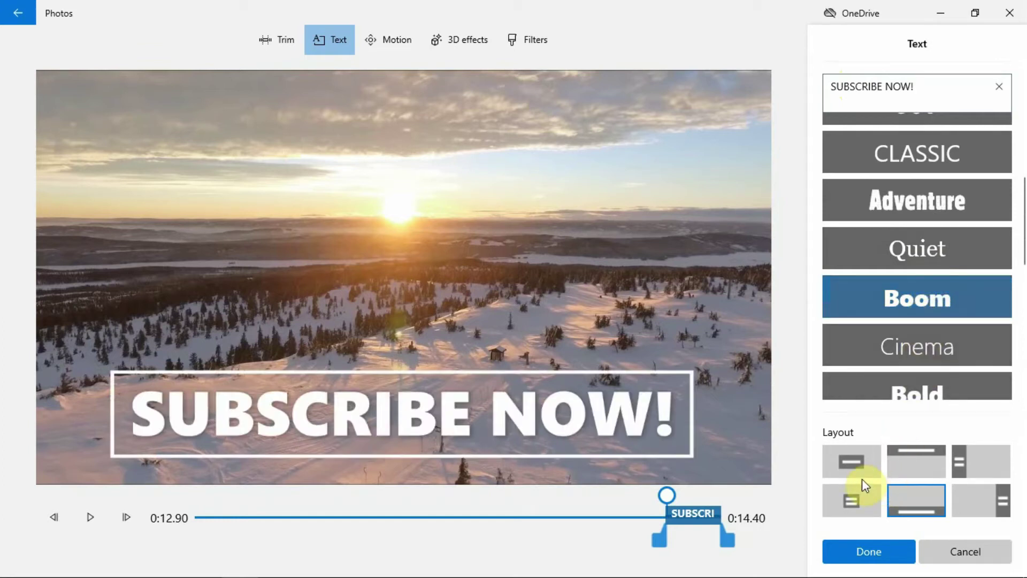
click(894, 506)
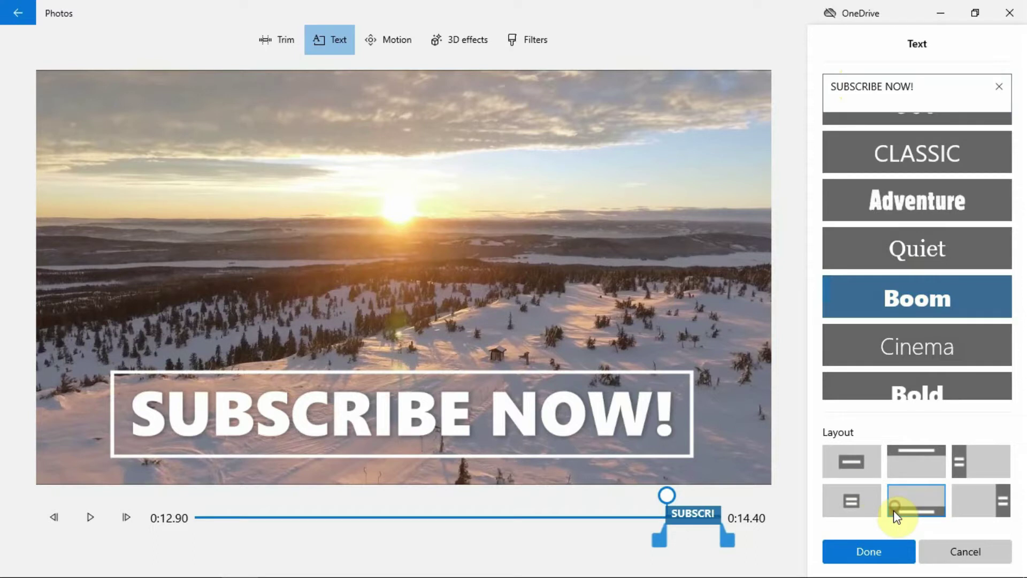
drag(663, 542, 650, 544)
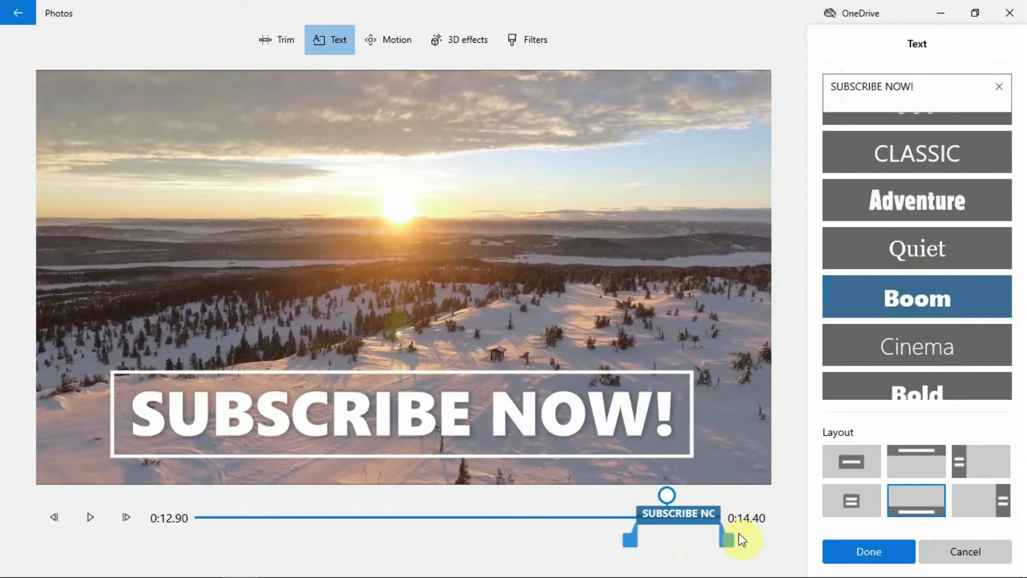
click(865, 540)
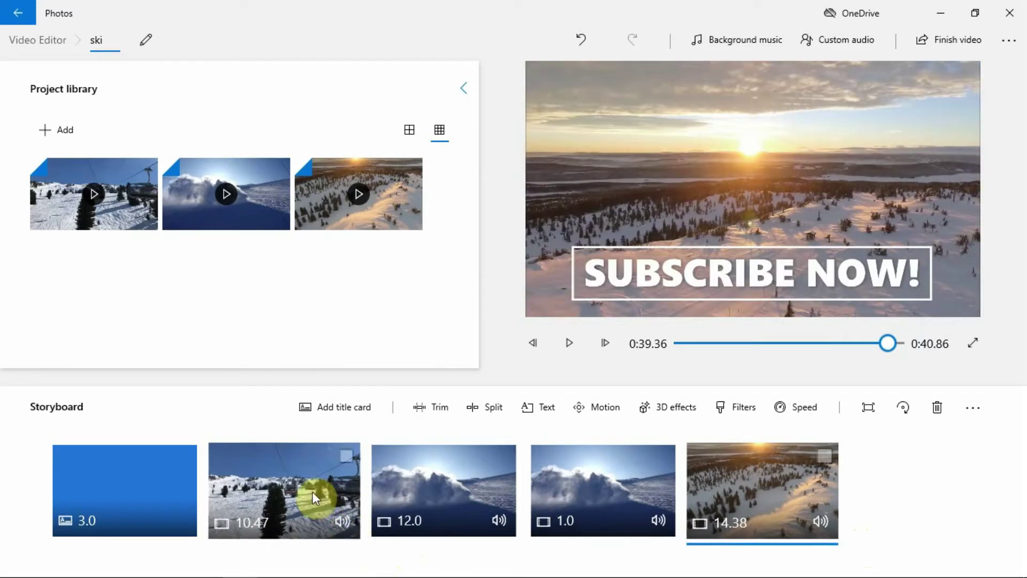
Apply the Zoom out center motion to the chairlift clip after the title card
click(313, 493)
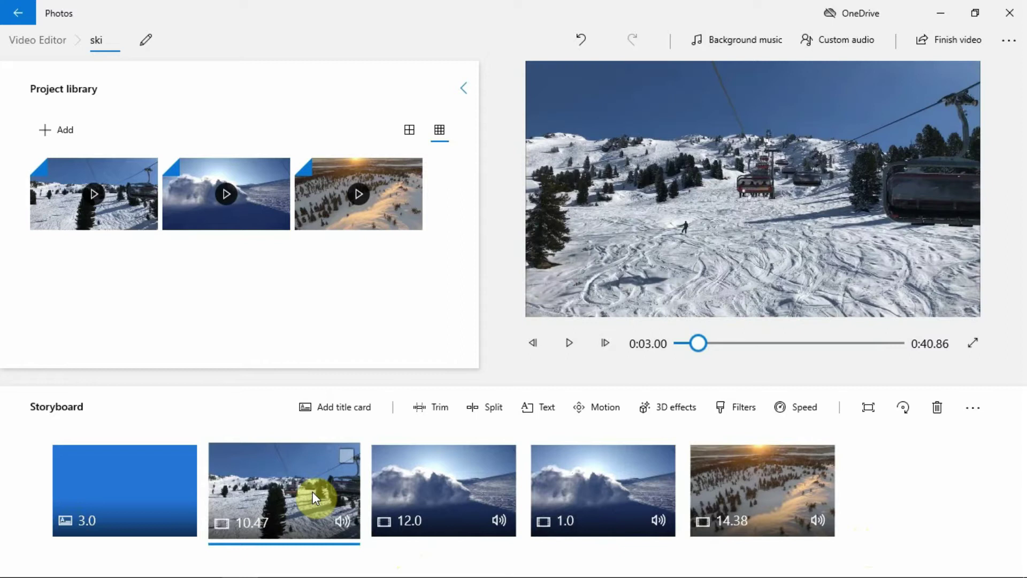
click(604, 408)
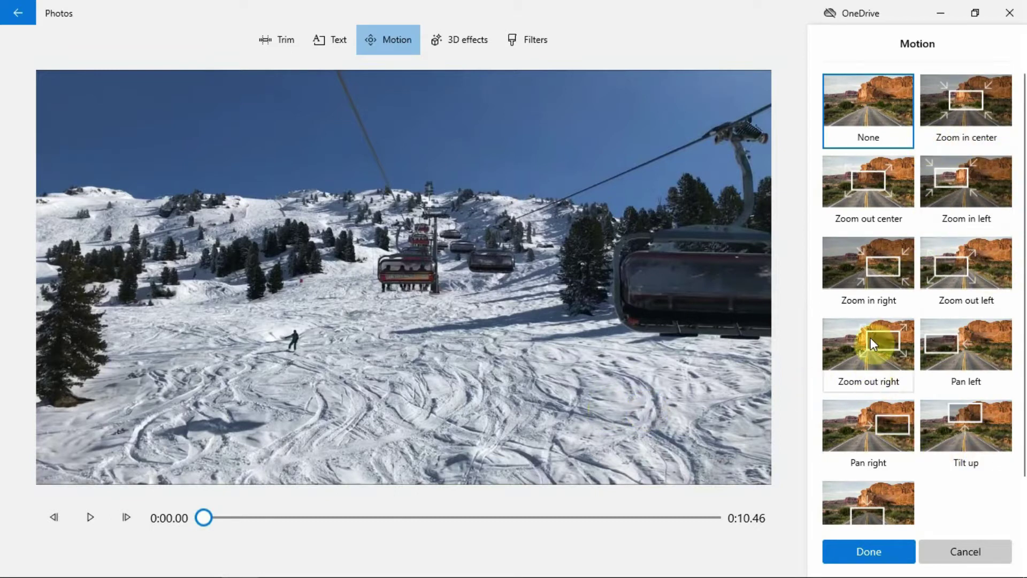
click(870, 198)
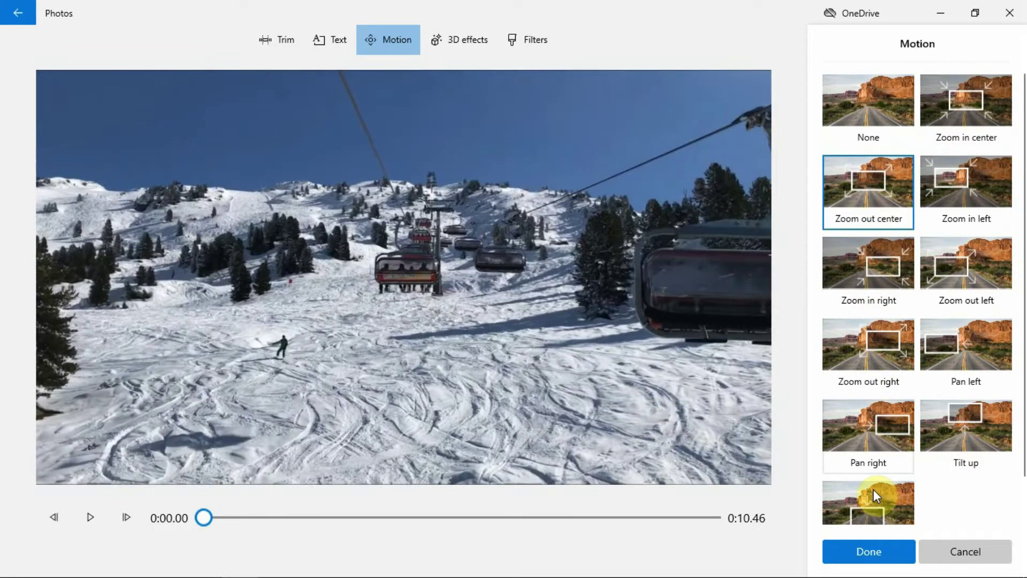
click(868, 557)
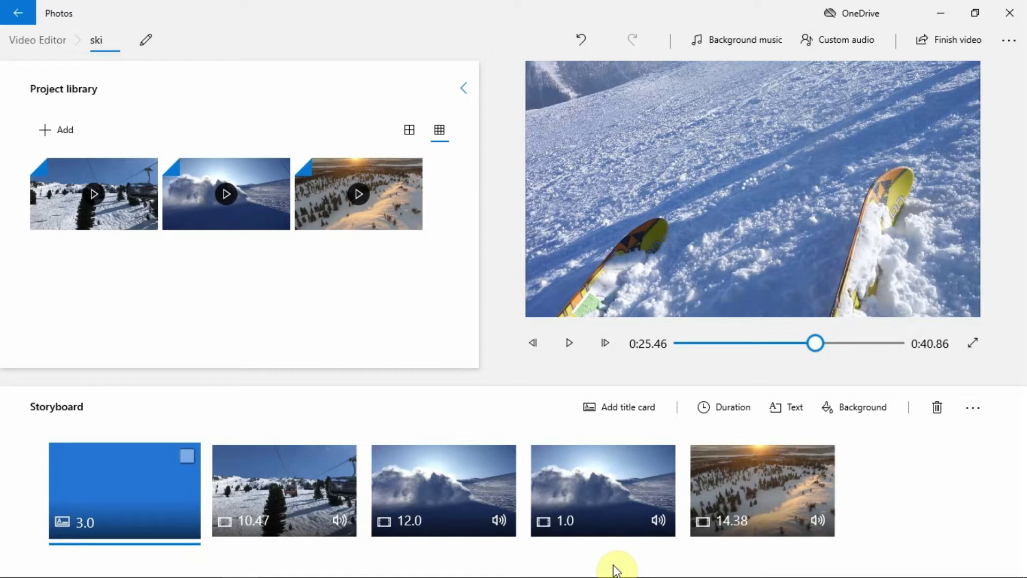
Search the 3D effects for "SNOW" and add the Snow effect to the 1.0-second clip
click(590, 492)
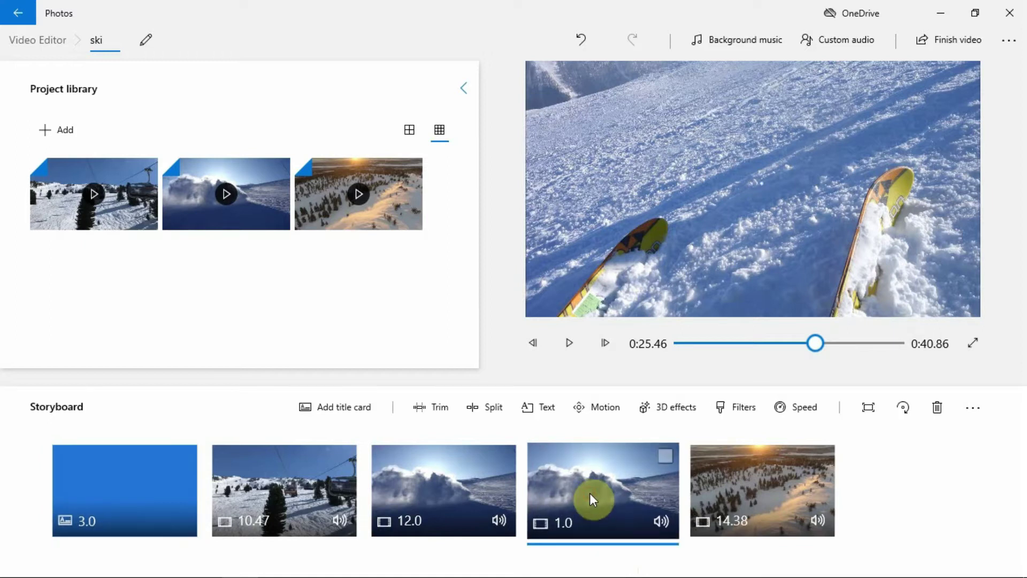
click(678, 412)
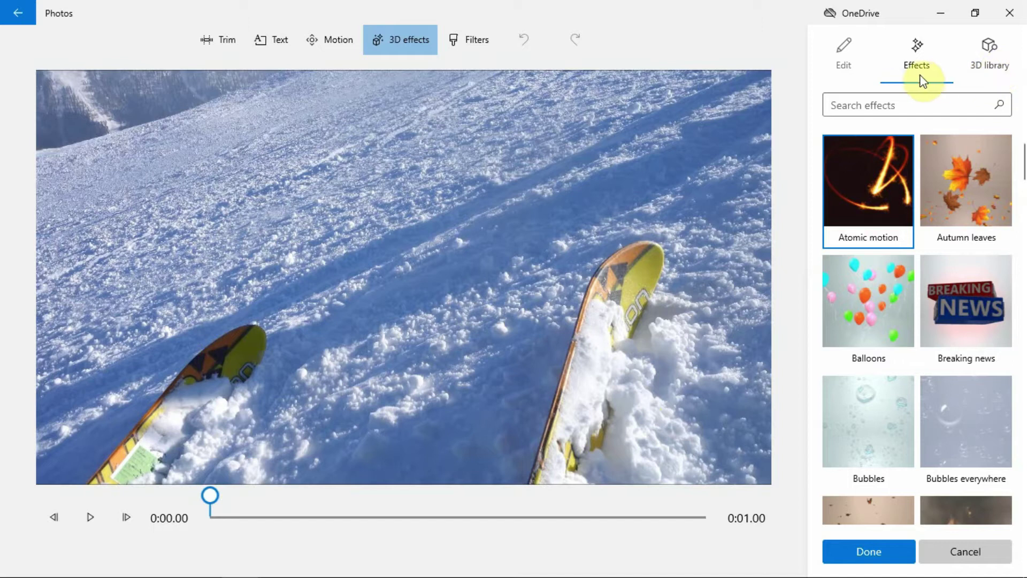
click(892, 109)
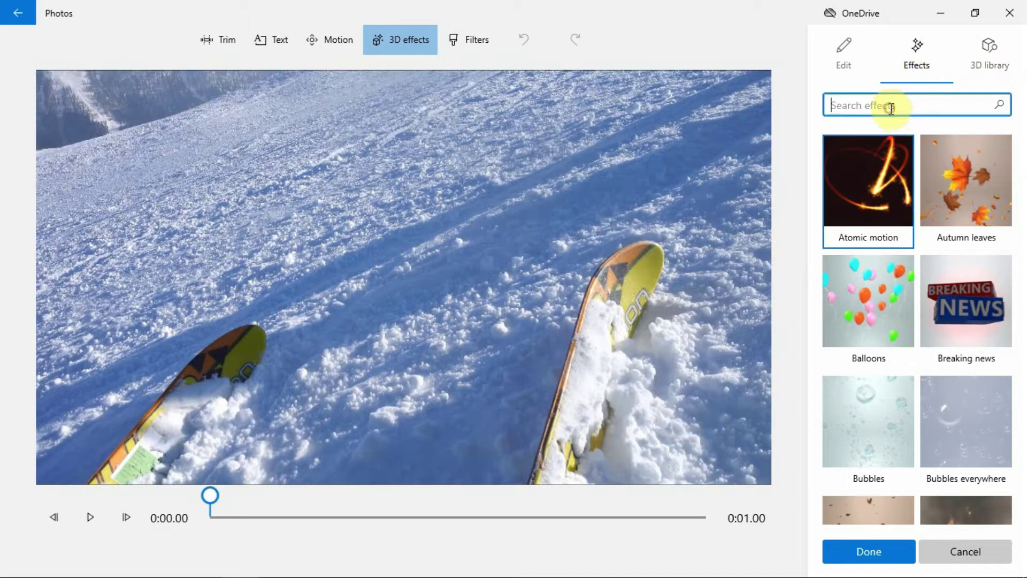
text(SNOW)
click(882, 181)
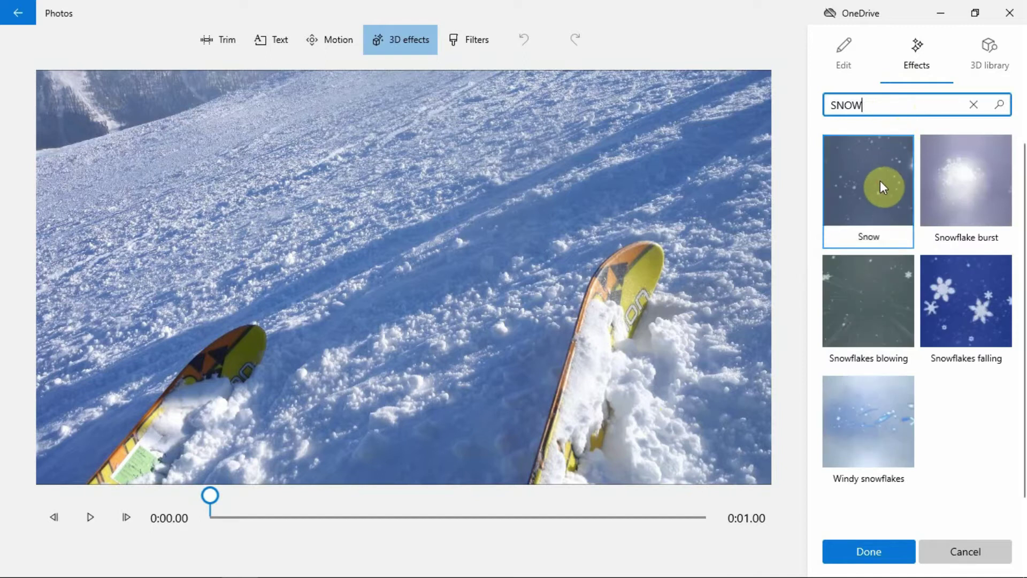
click(881, 182)
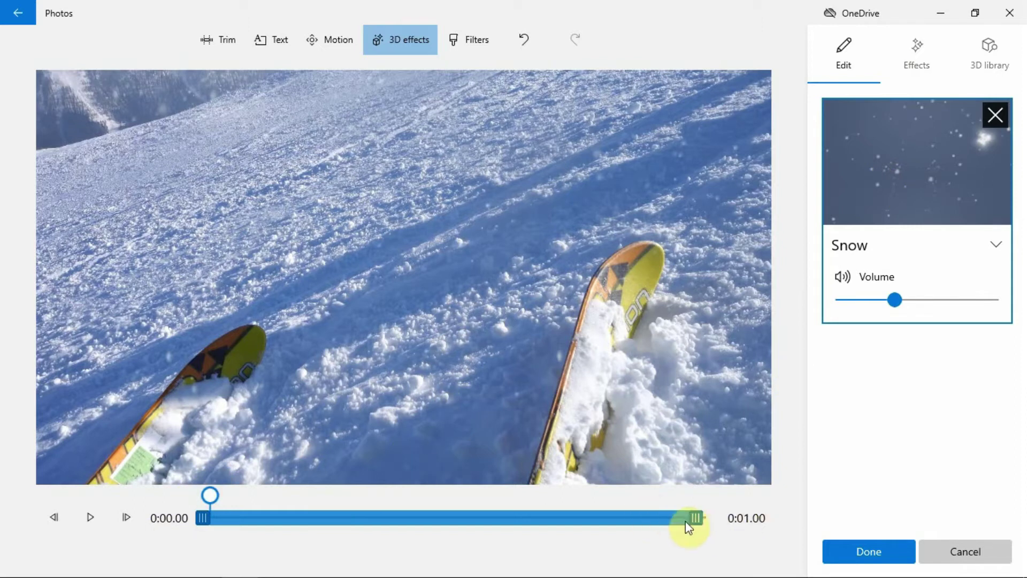
Extend the Snow effect to the end of the 1.0-second clip and raise its volume slightly above the middle
drag(699, 518, 724, 528)
drag(899, 298, 926, 301)
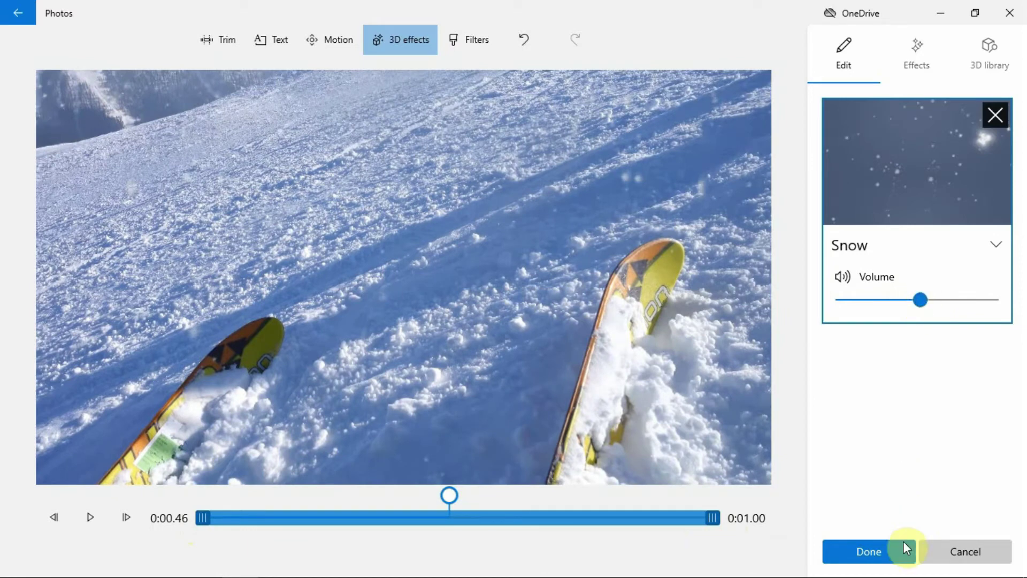
click(869, 548)
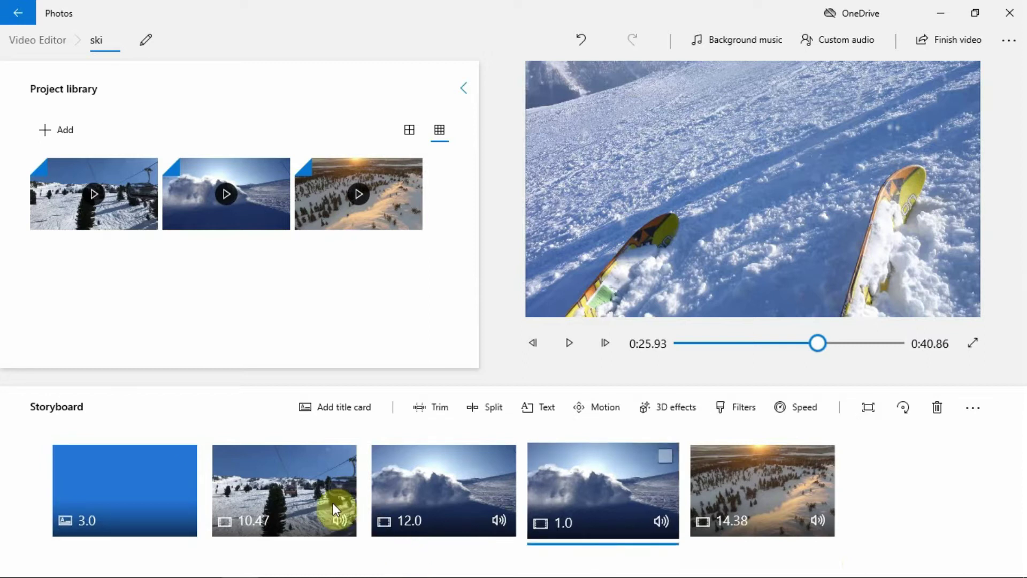
Apply the Iceberg filter to the chairlift clip after the title card
click(314, 491)
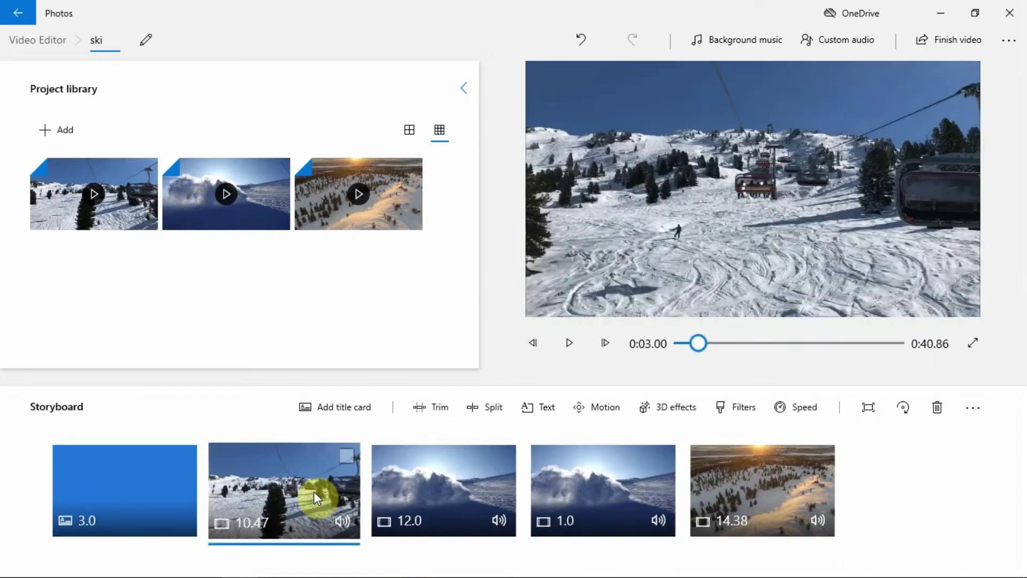
click(749, 407)
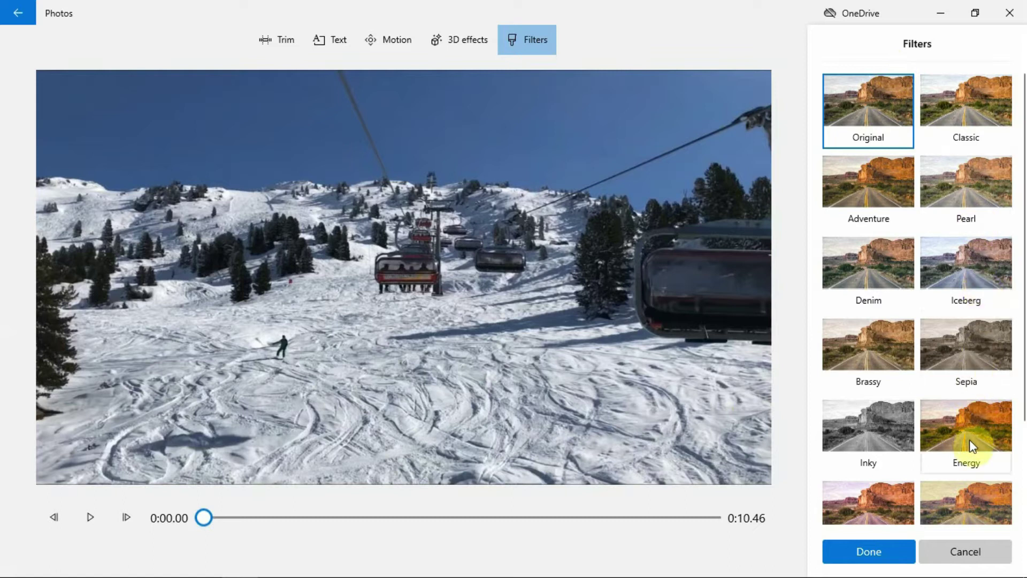
click(955, 261)
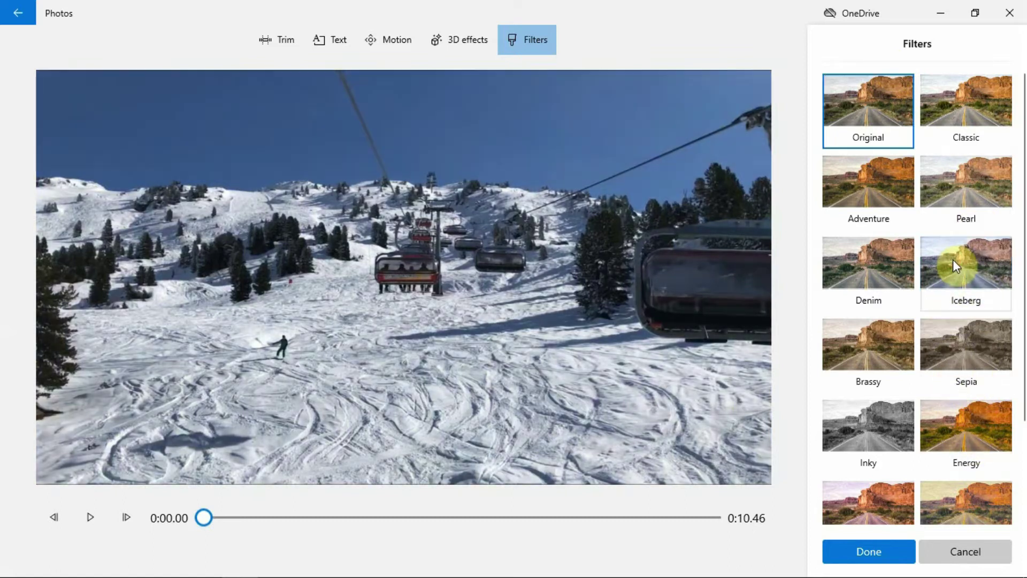
click(858, 203)
click(943, 279)
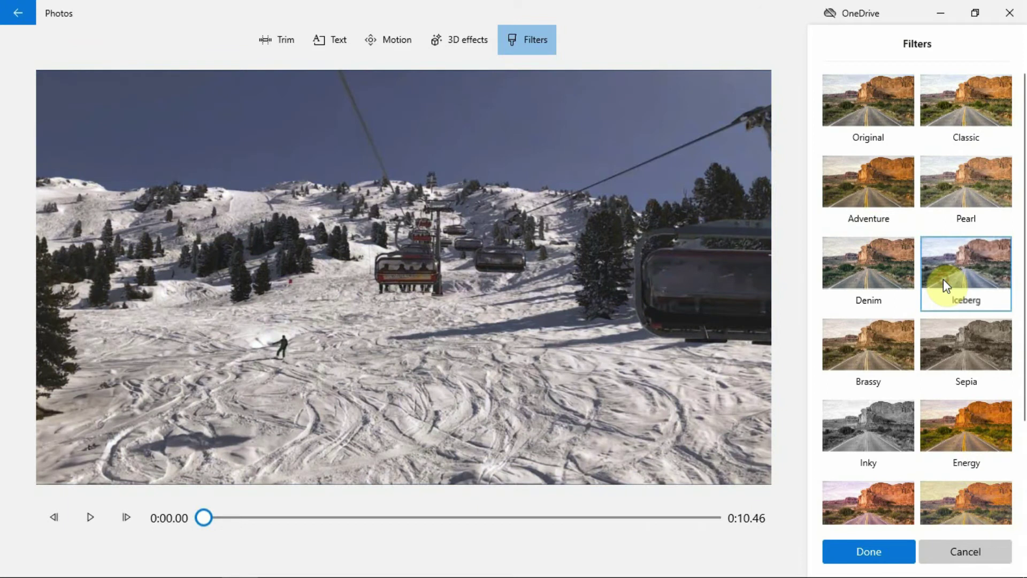
click(886, 551)
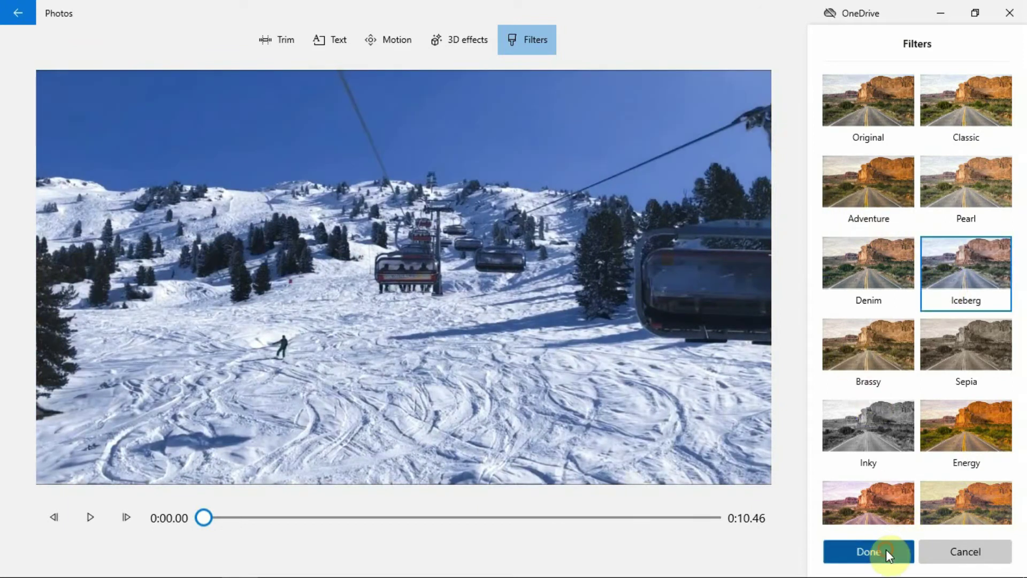
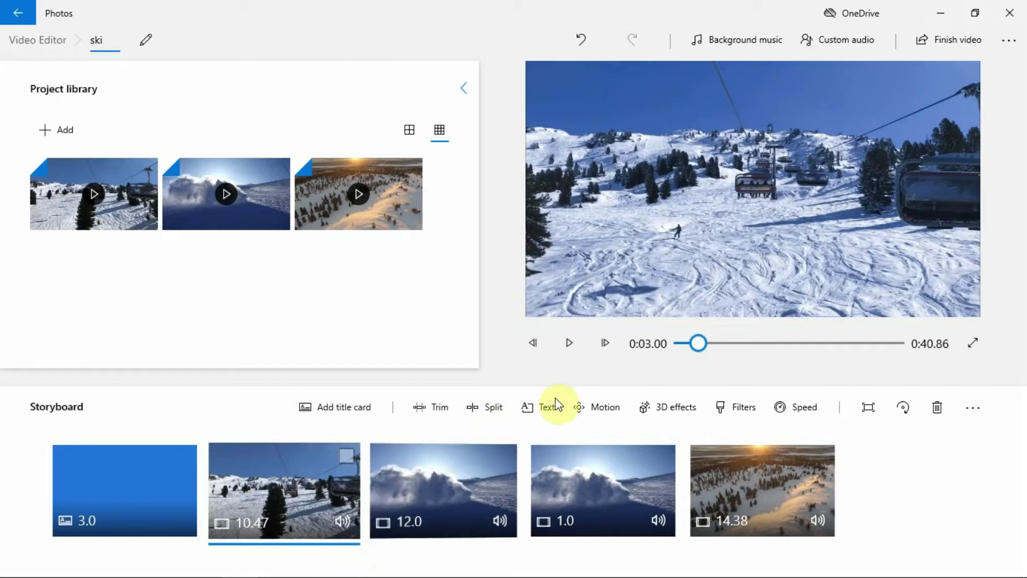
Preview the Block Party track, and add Arcade Party as the background music with the music volume at 100
click(762, 37)
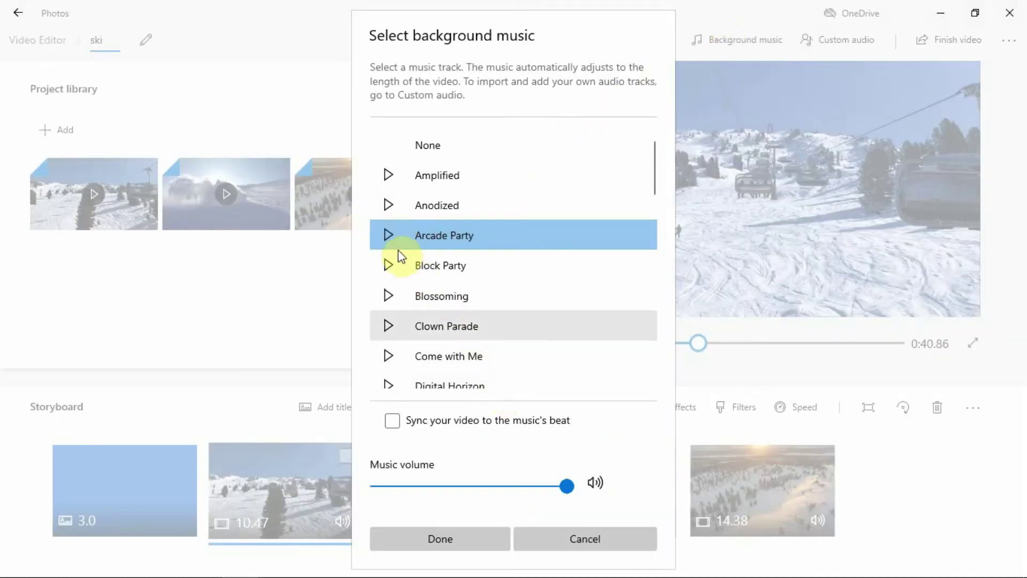
click(387, 264)
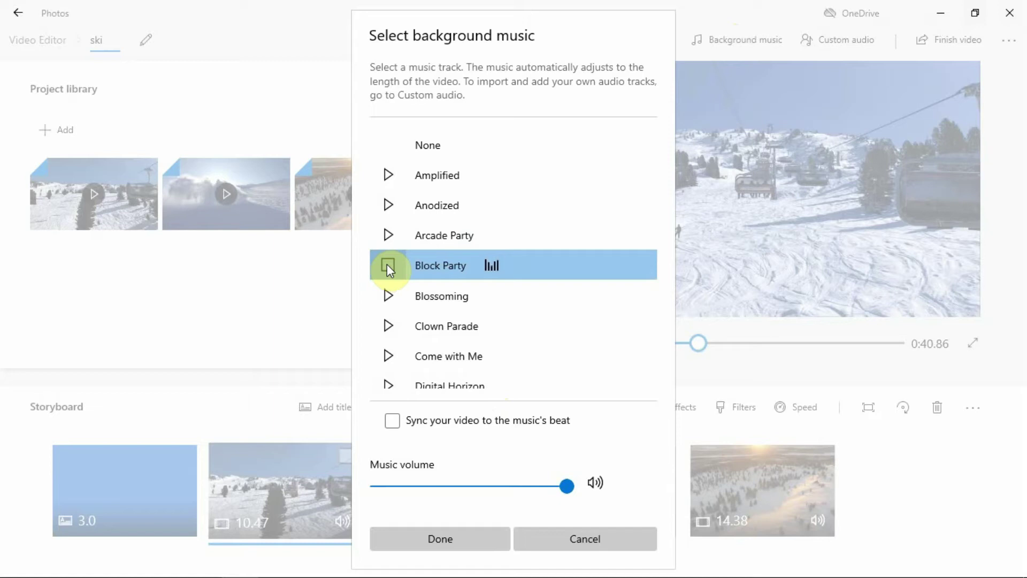
click(392, 235)
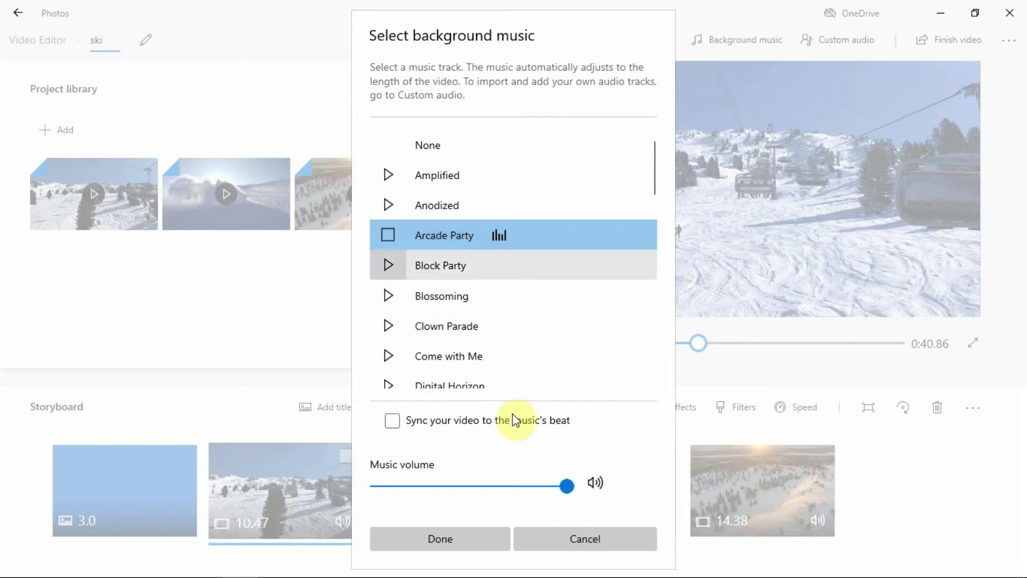
click(524, 488)
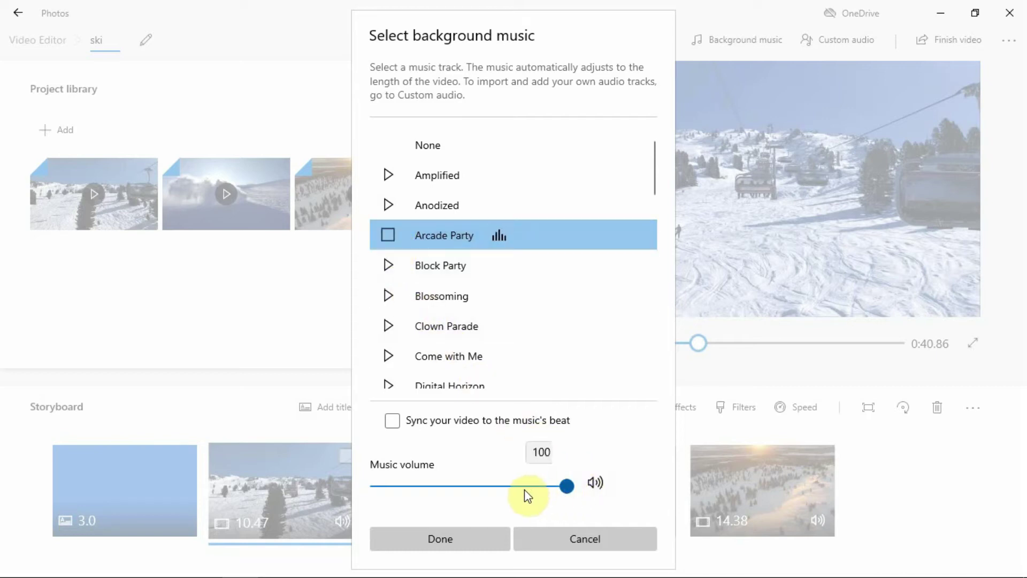
drag(518, 489, 625, 484)
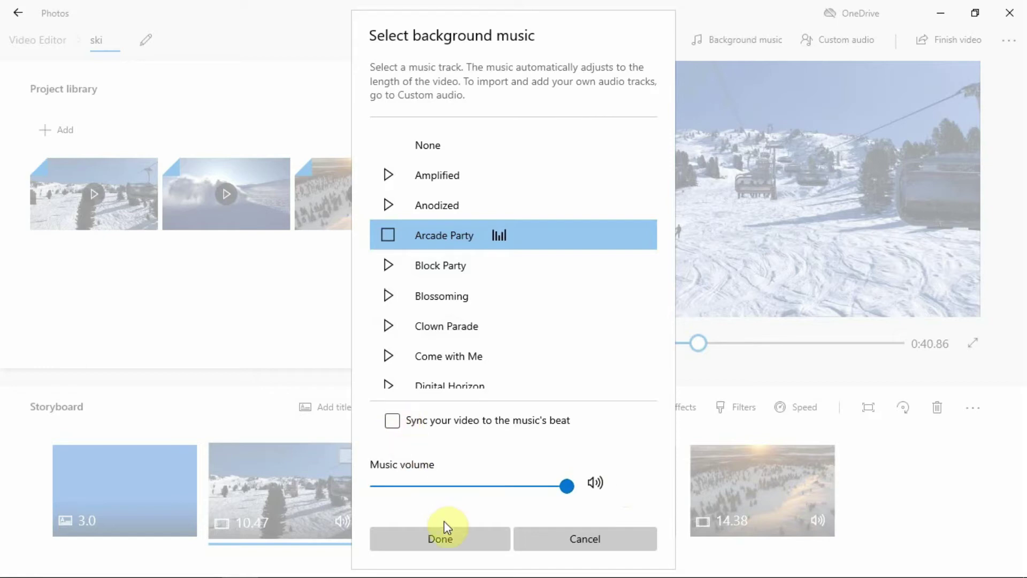
click(448, 539)
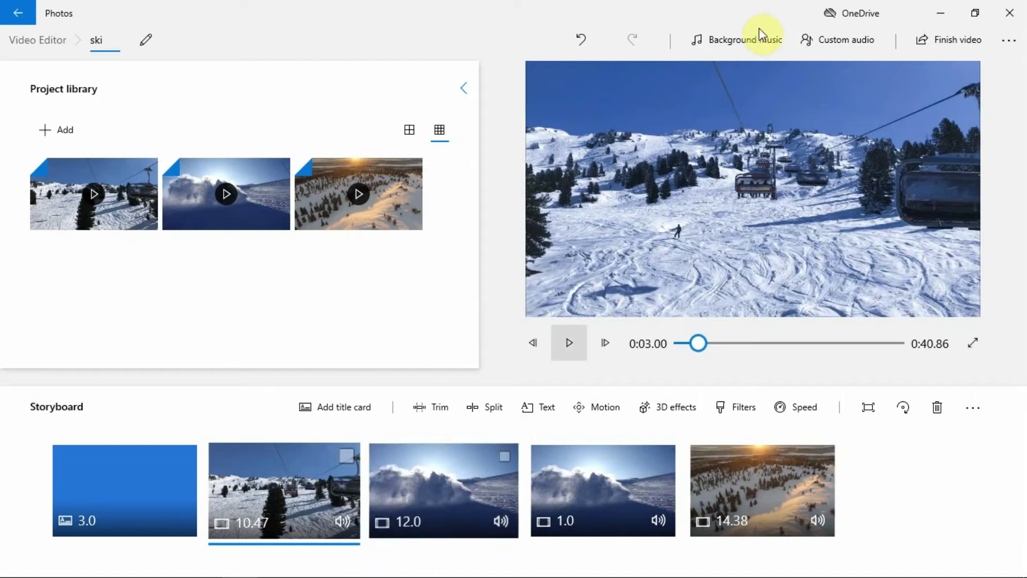
click(817, 46)
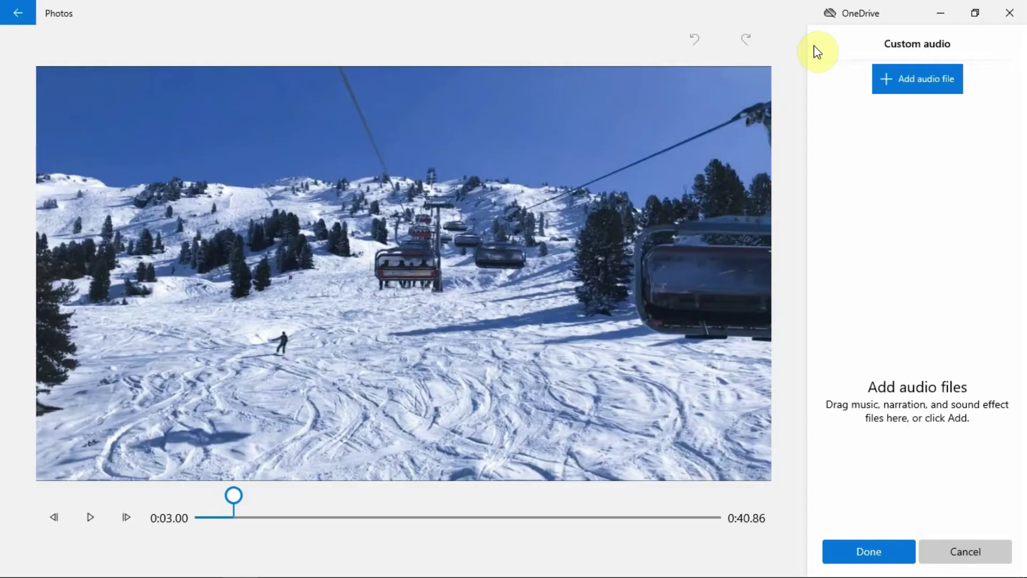
click(918, 84)
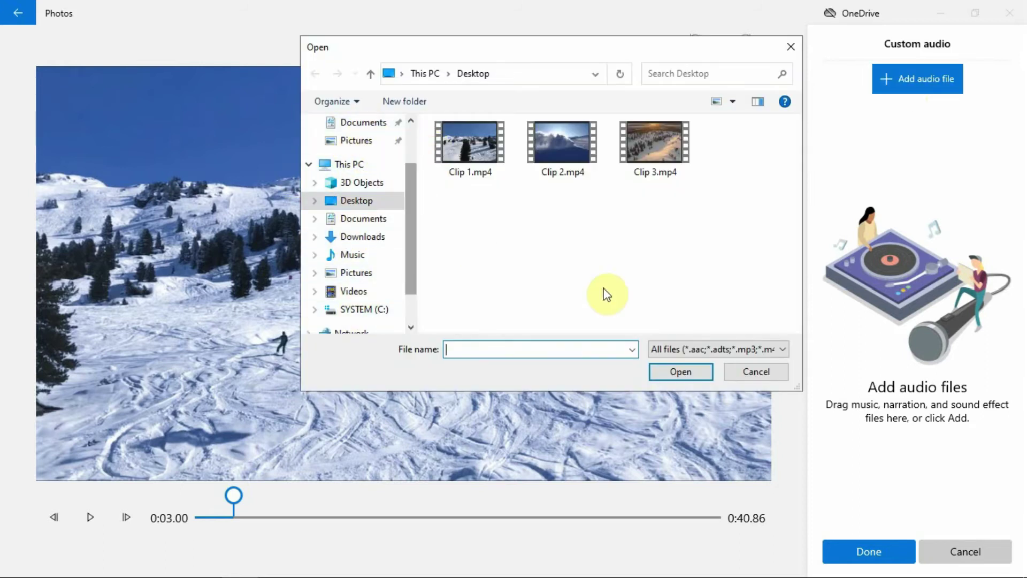
click(770, 376)
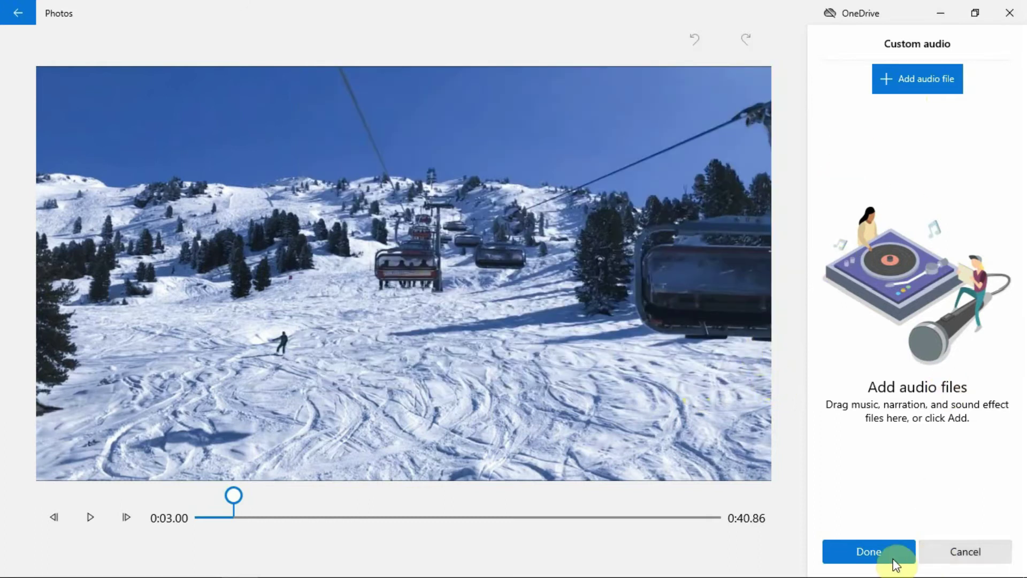
click(981, 557)
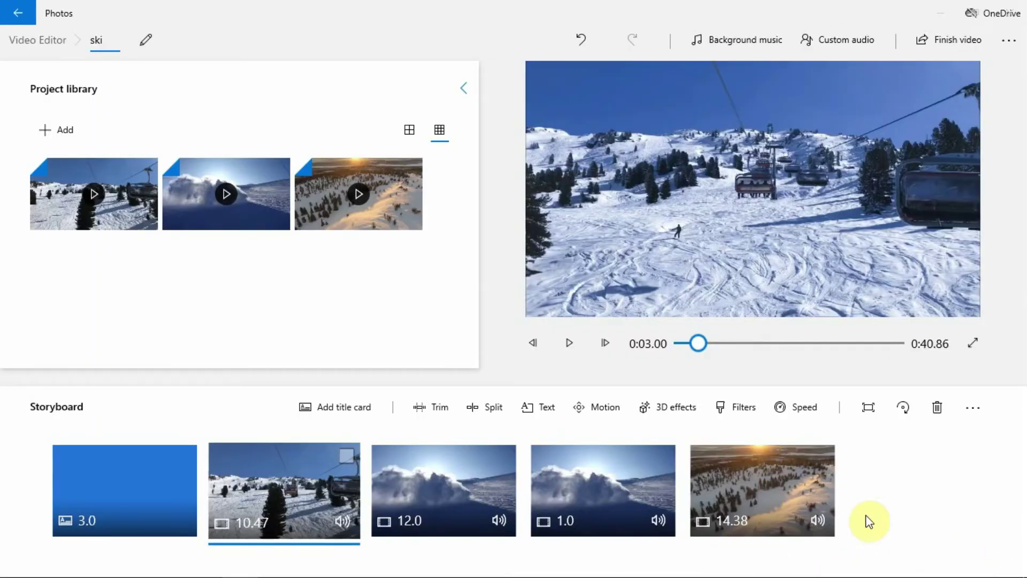
Set the volume of the chairlift clip after the title card to the maximum
click(342, 520)
drag(349, 492, 358, 436)
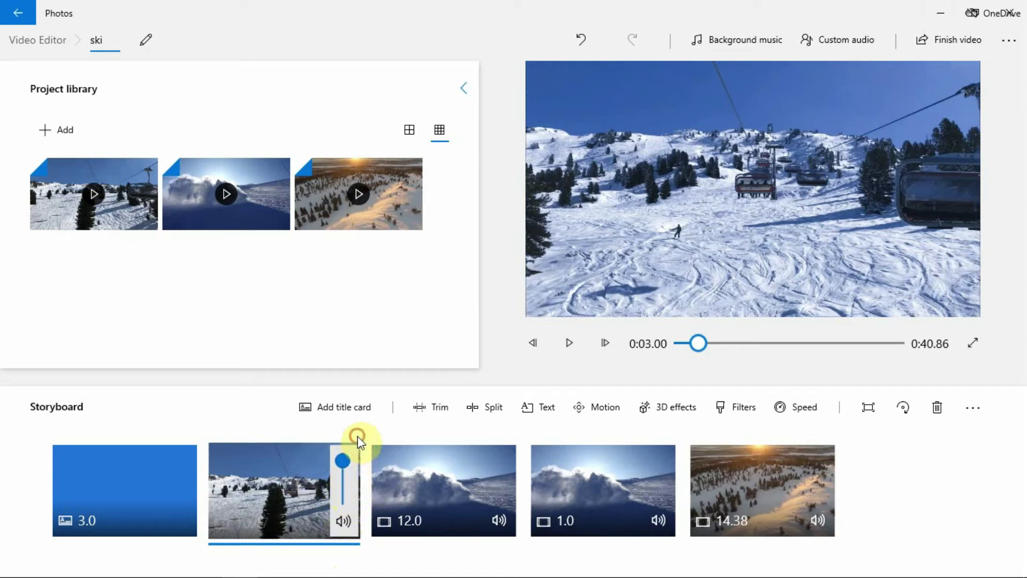
click(344, 568)
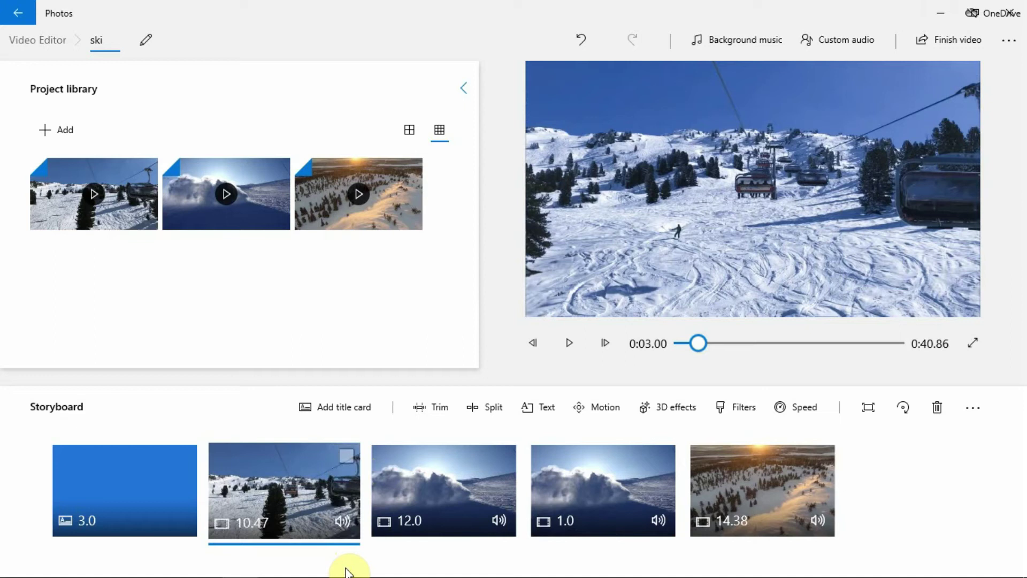
Check the black-bar options for the chairlift clip and rotate it through a full turn in four quarter turns
click(868, 406)
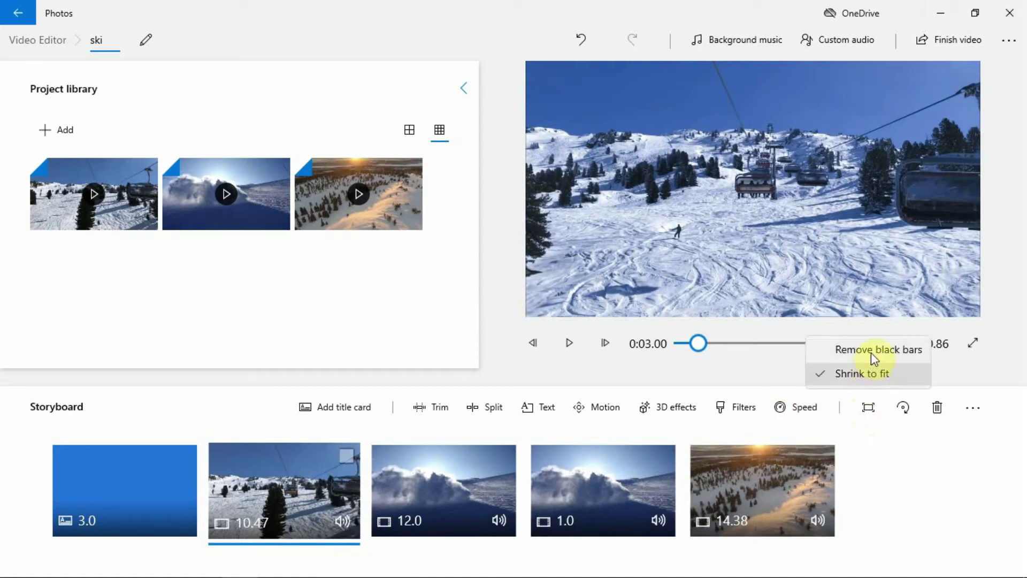
click(883, 447)
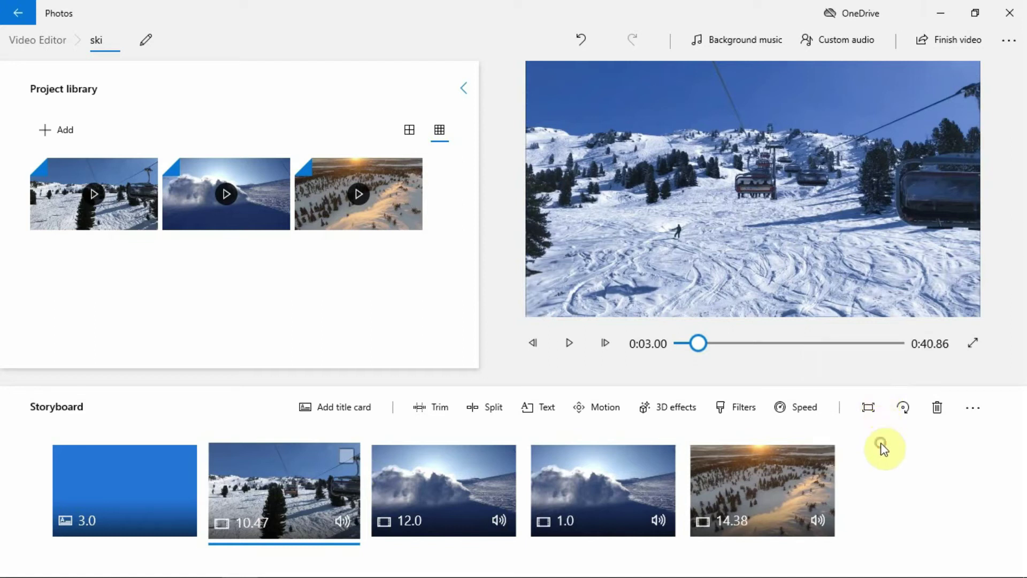
click(903, 412)
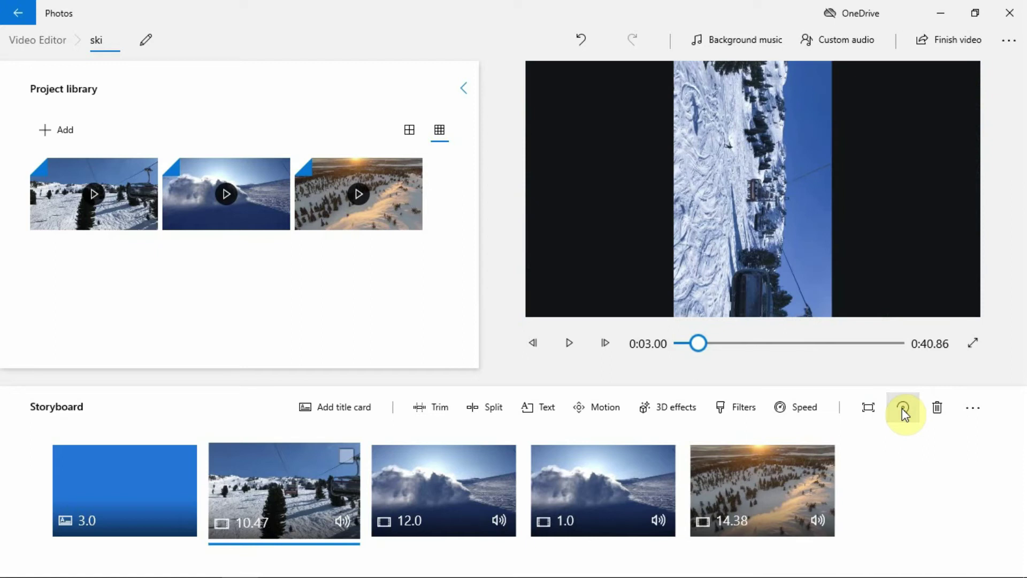
click(903, 412)
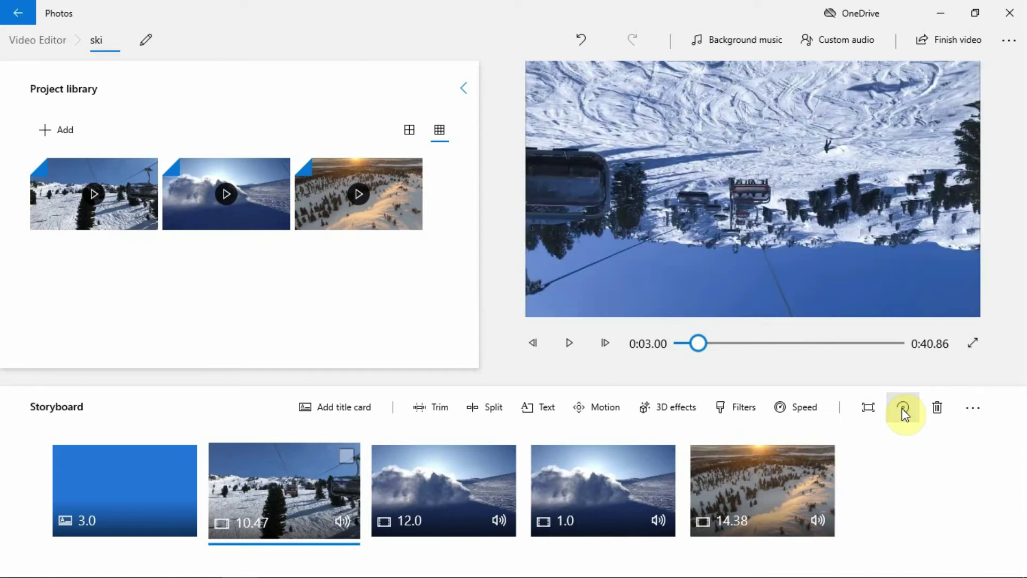
click(903, 412)
click(904, 413)
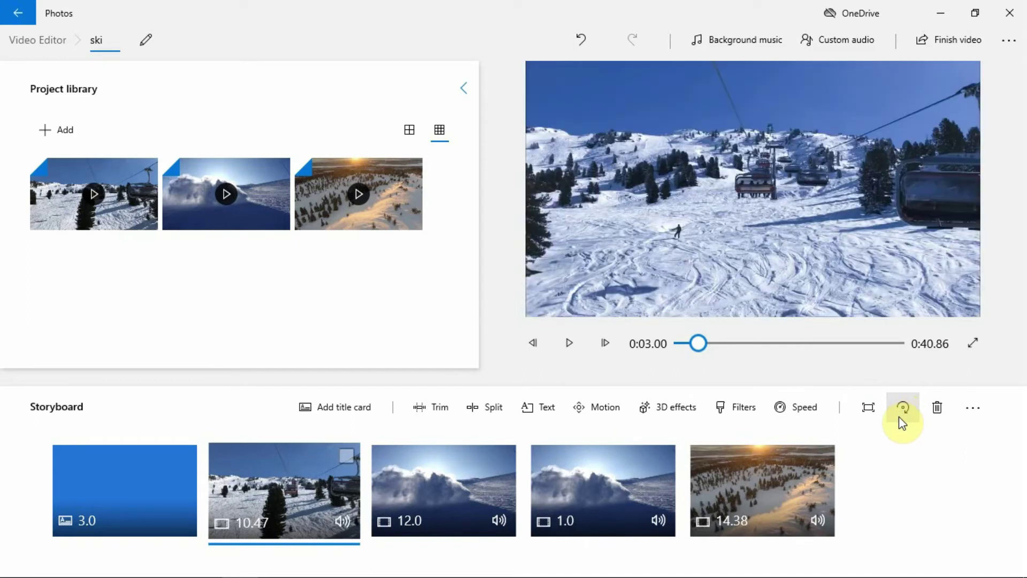
Export the finished video in High 1080p quality to the Desktop as ski.mp4
click(963, 38)
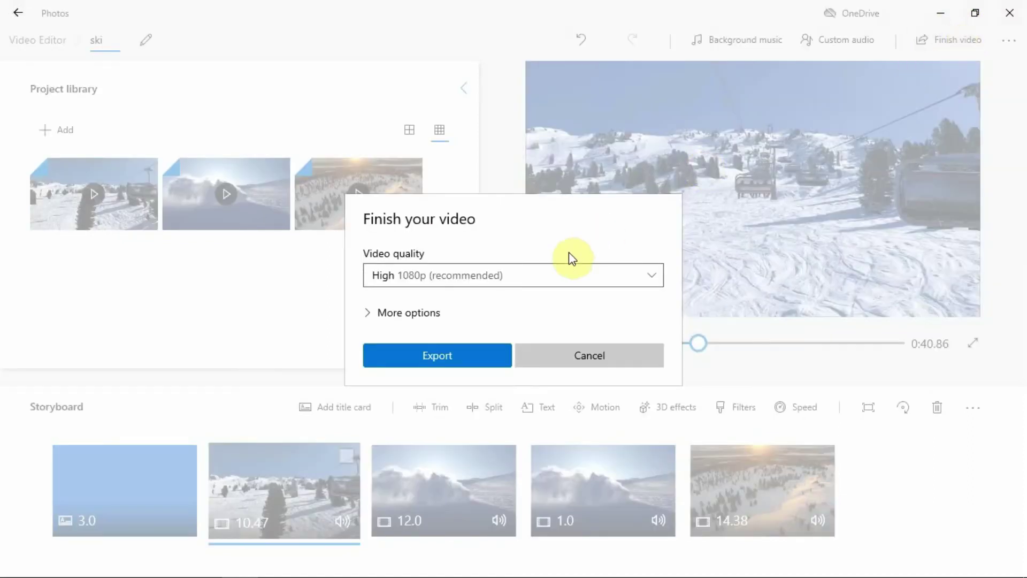
click(576, 275)
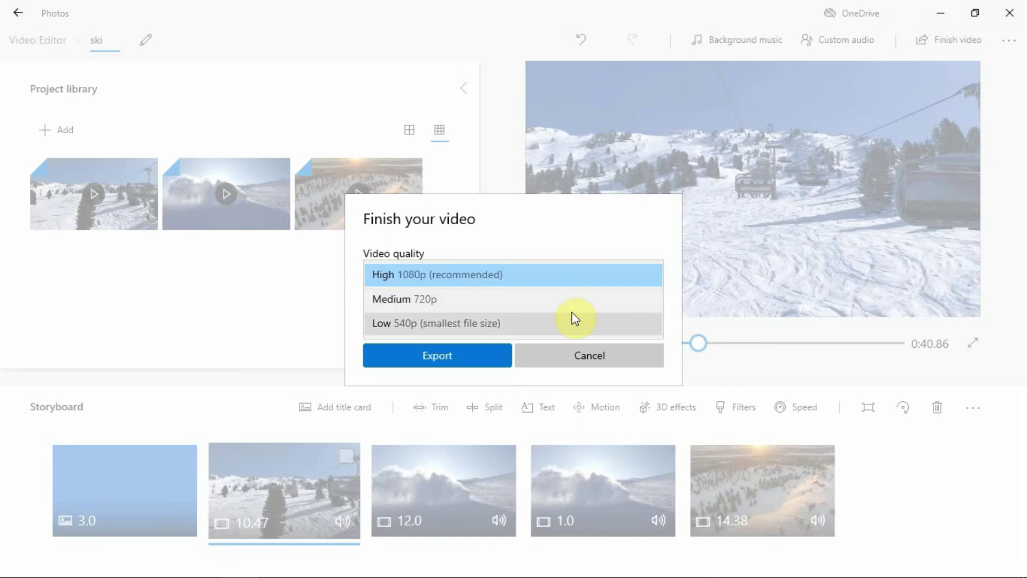
click(570, 277)
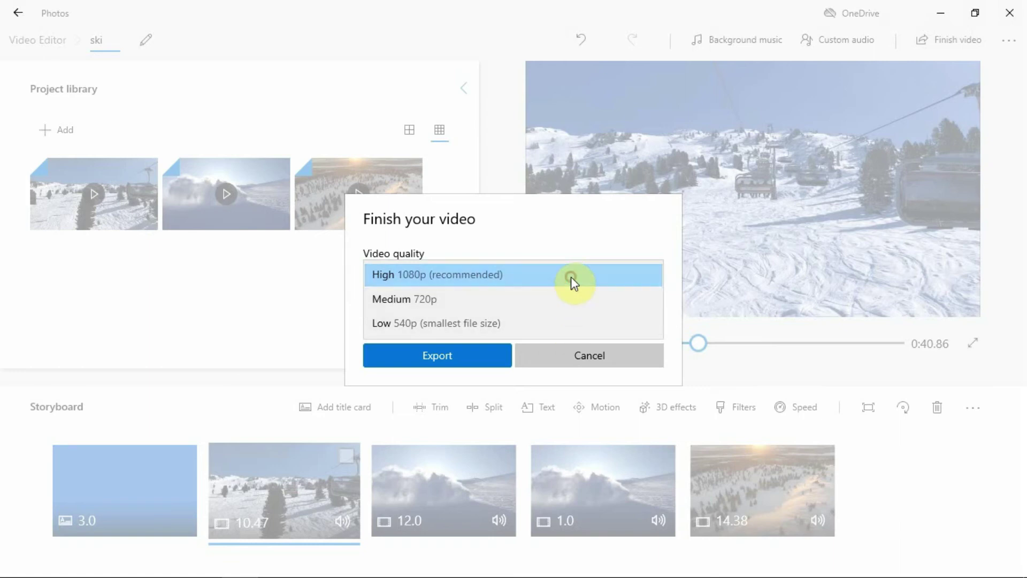
click(461, 357)
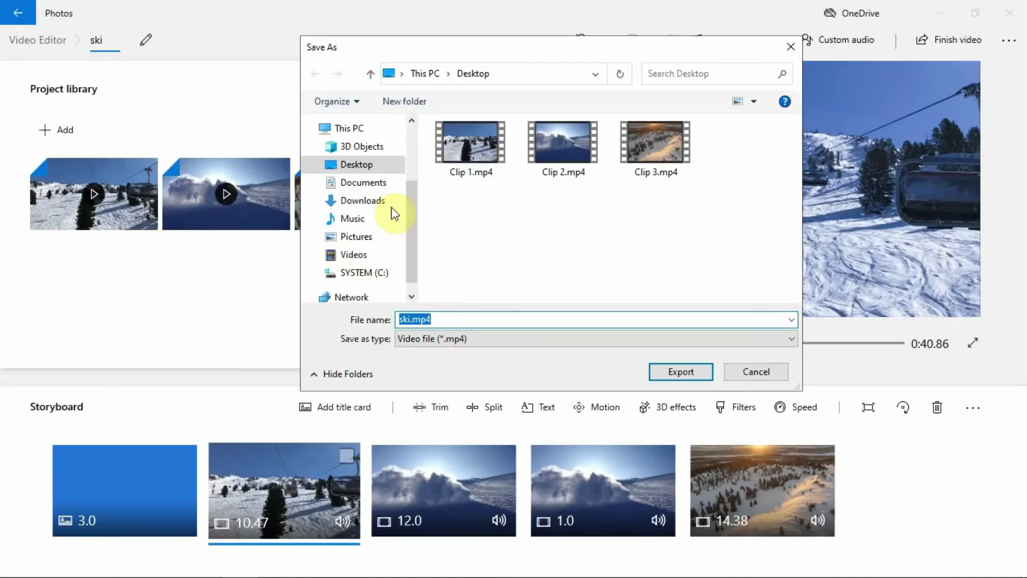
click(364, 165)
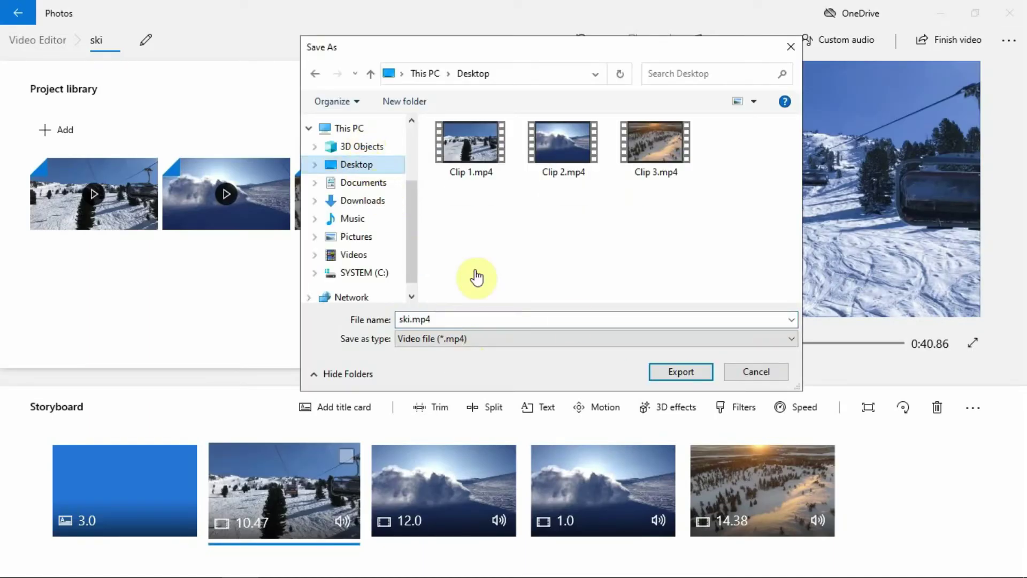
click(684, 371)
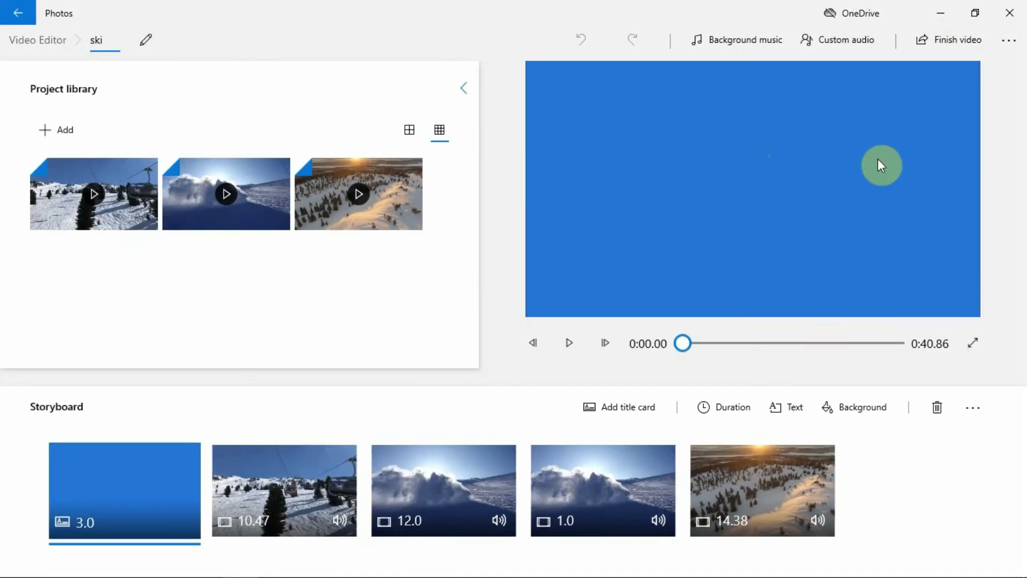
Minimize the editor, open the exported ski.mp4 from the desktop to check it, and close the player
click(951, 11)
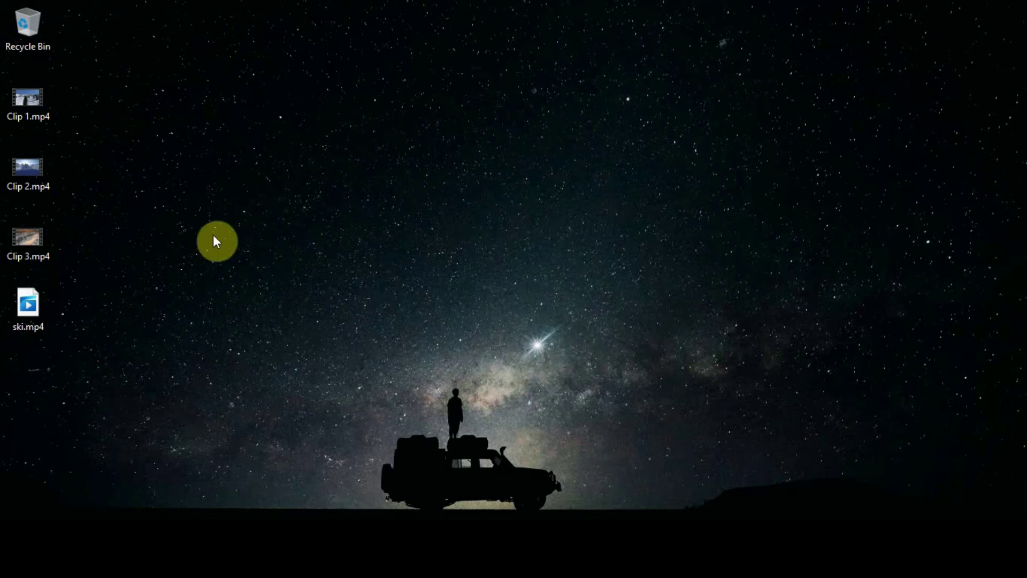
double_click(25, 310)
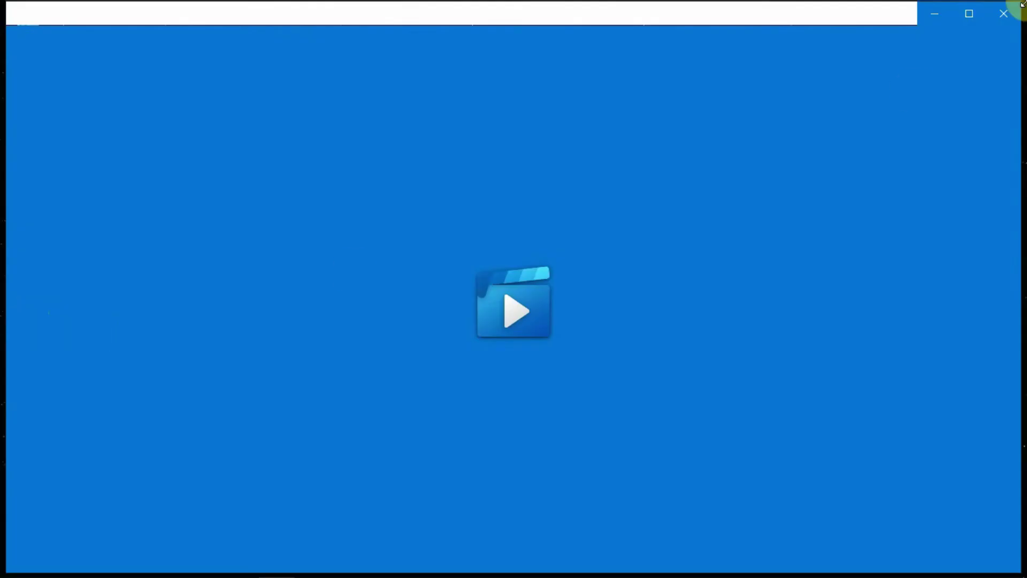
click(1012, 11)
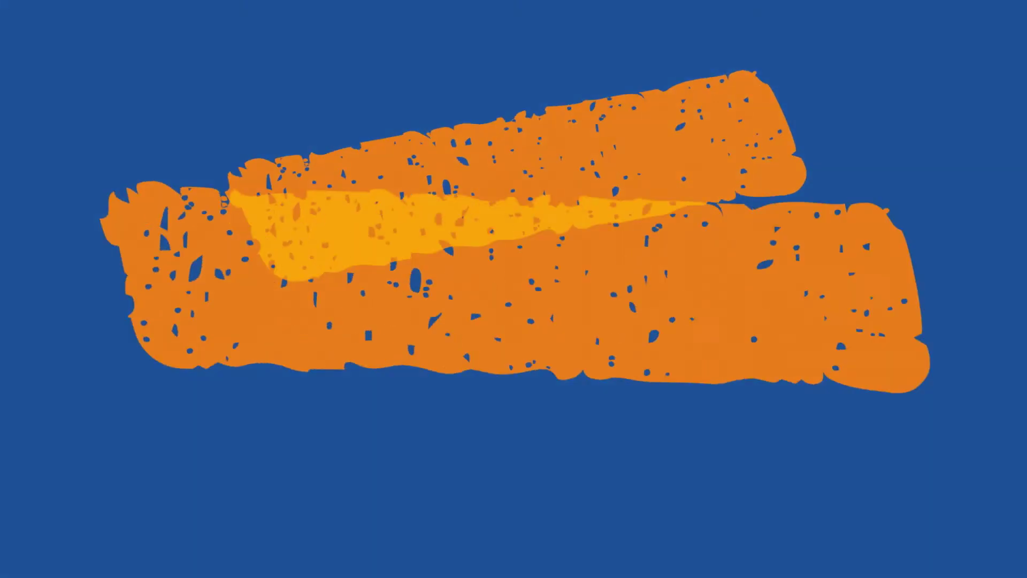